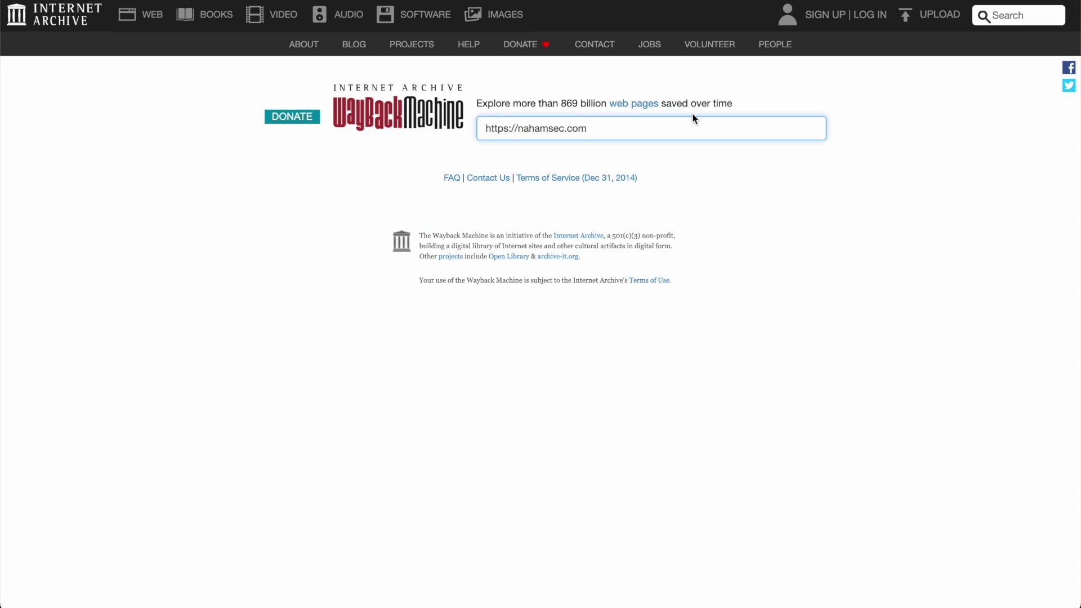
Show nahamsec.com's 2014 captures and open the 17:03:45 snapshot from June 25
mouse_move(512, 435)
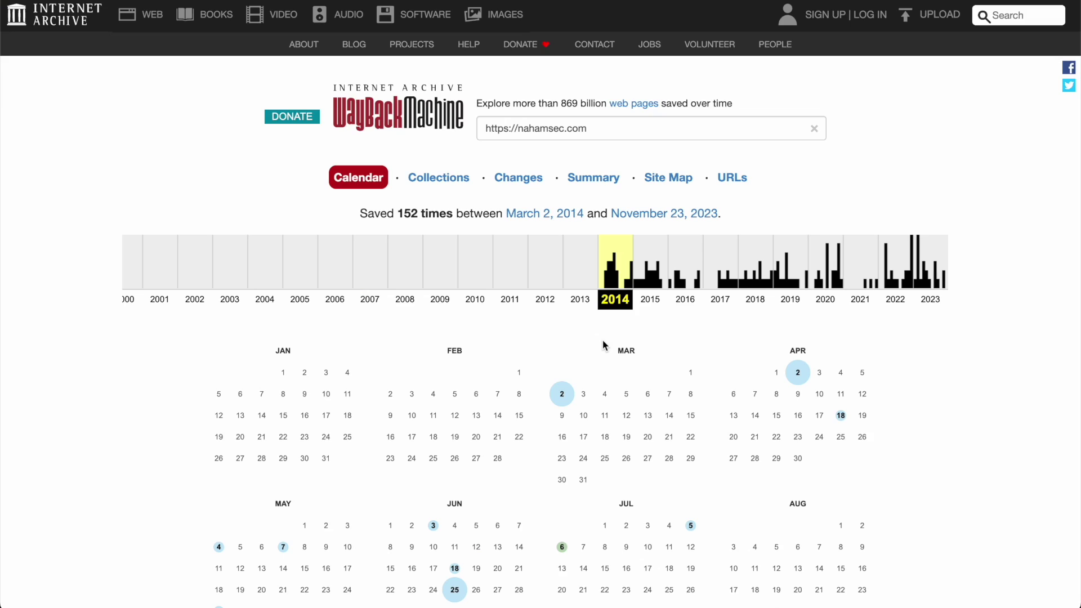
scroll(602, 340, "down", 4)
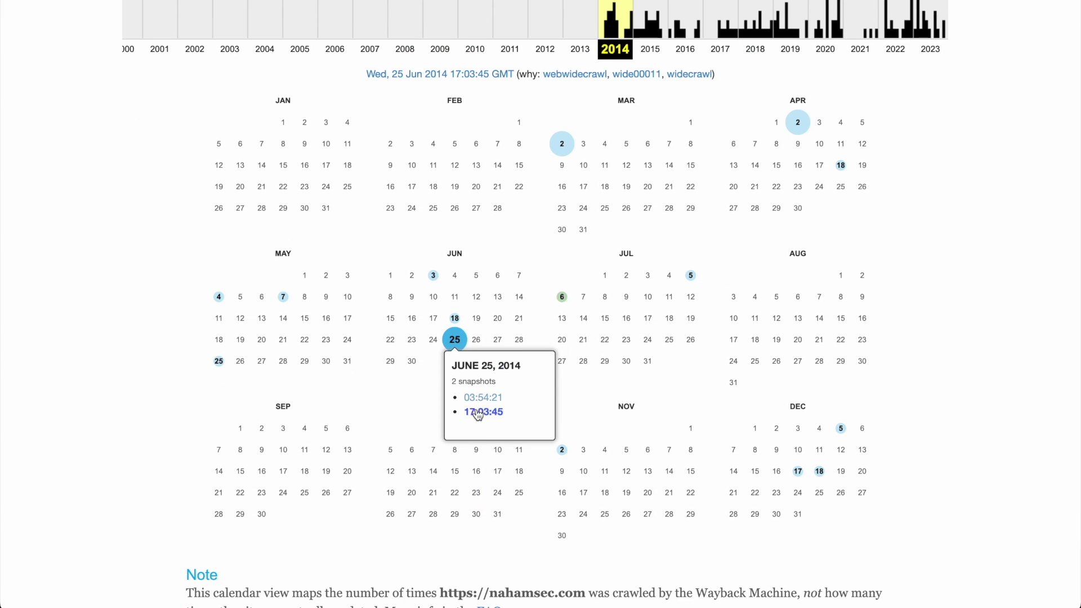
mouse_move(456, 319)
left_click(476, 413)
Read the archived Yahoo Authentication Bypass post, then return to the 13-captures calendar
scroll(430, 272, "down", 2)
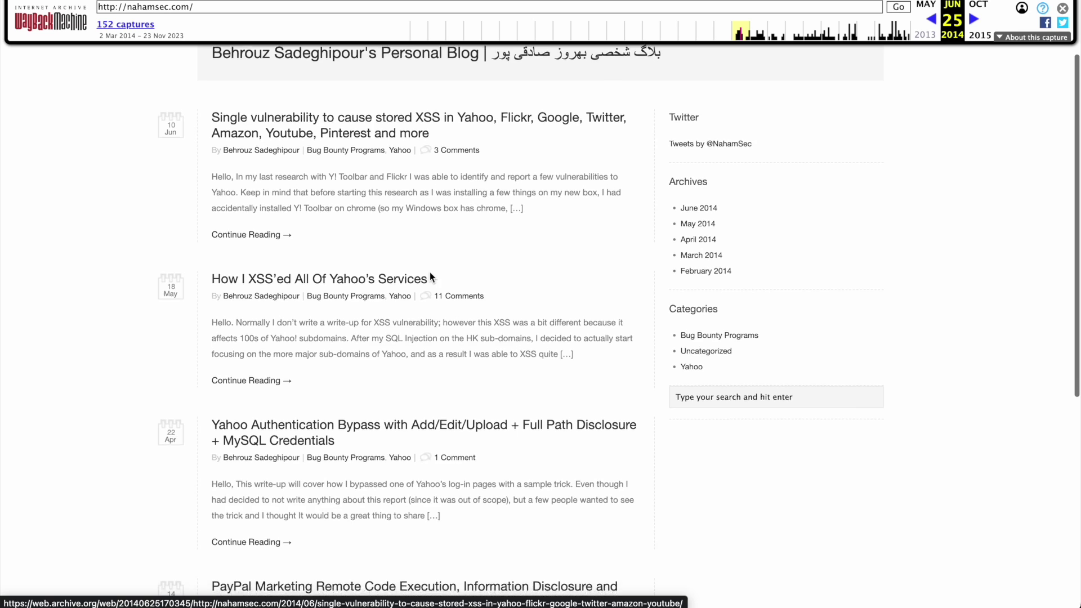
scroll(430, 272, "down", 3)
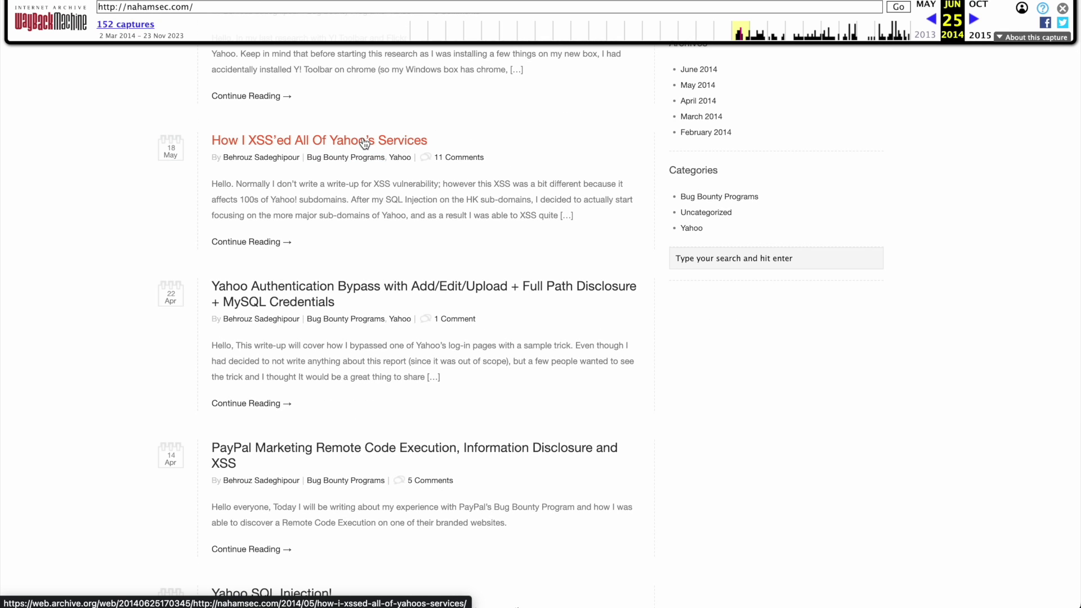
left_click(333, 291)
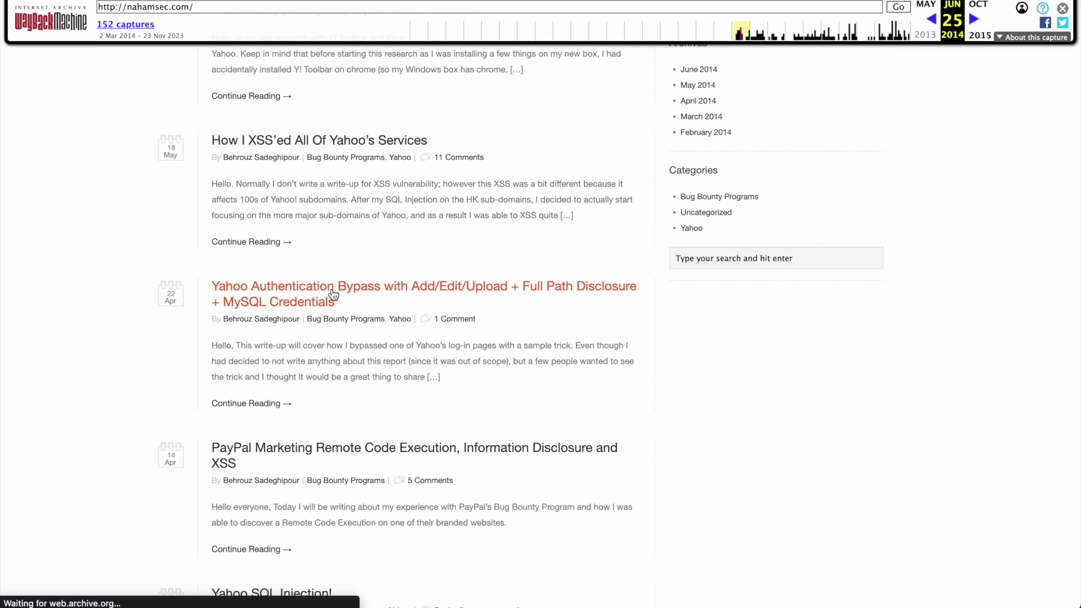
scroll(333, 288, "down", 10)
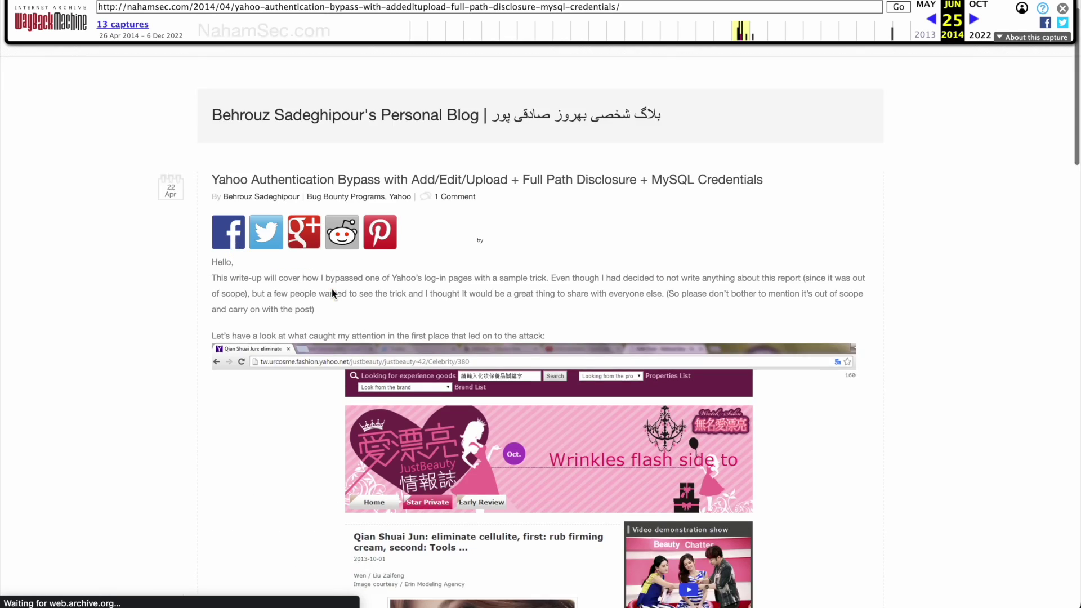
scroll(360, 289, "down", 10)
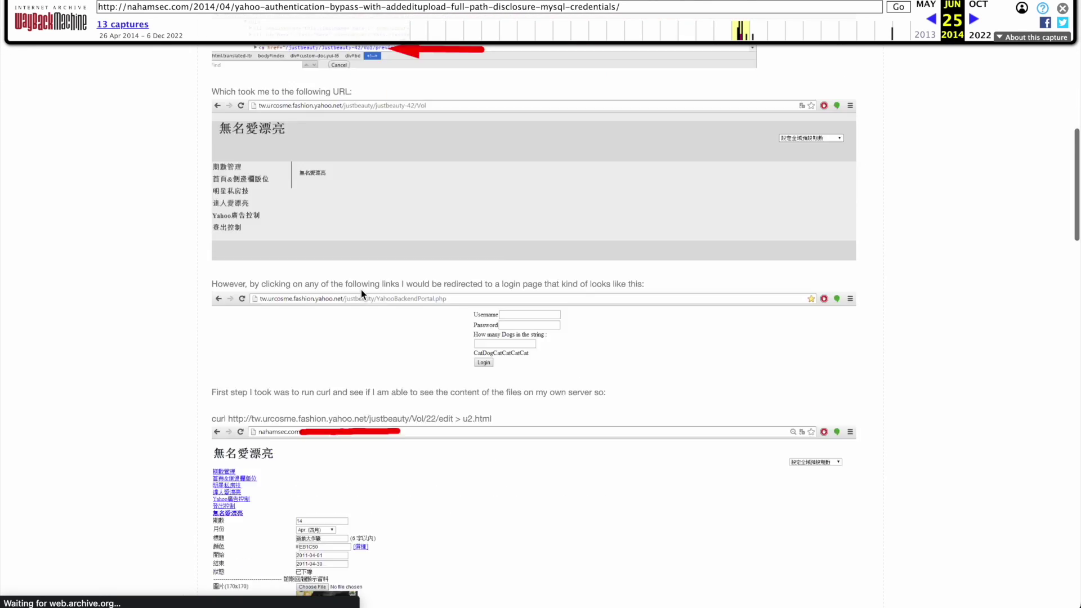
scroll(298, 407, "down", 15)
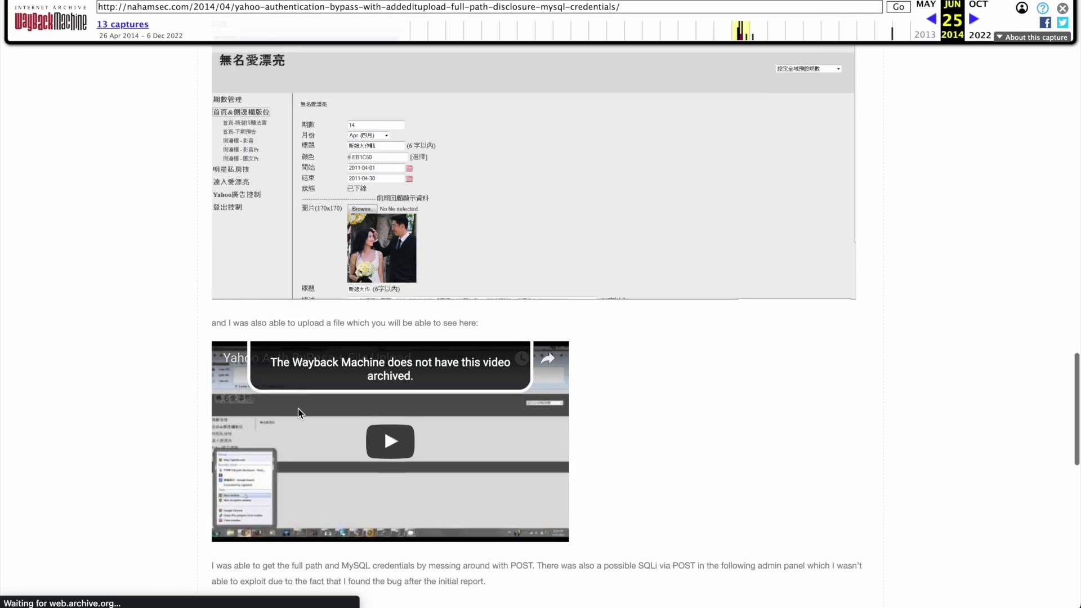
scroll(298, 414, "up", 10)
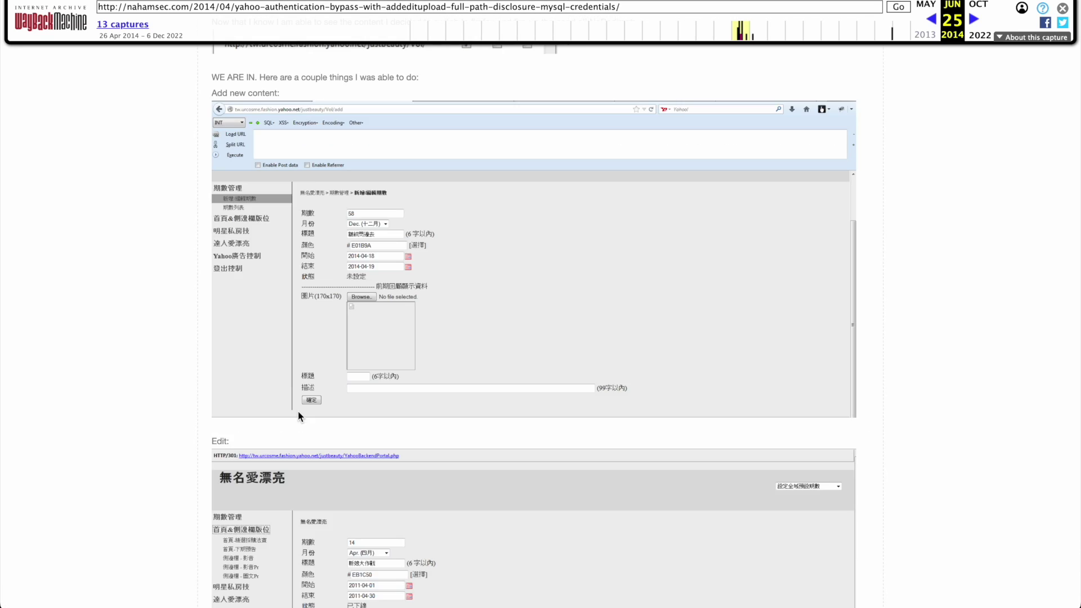
scroll(395, 314, "up", 15)
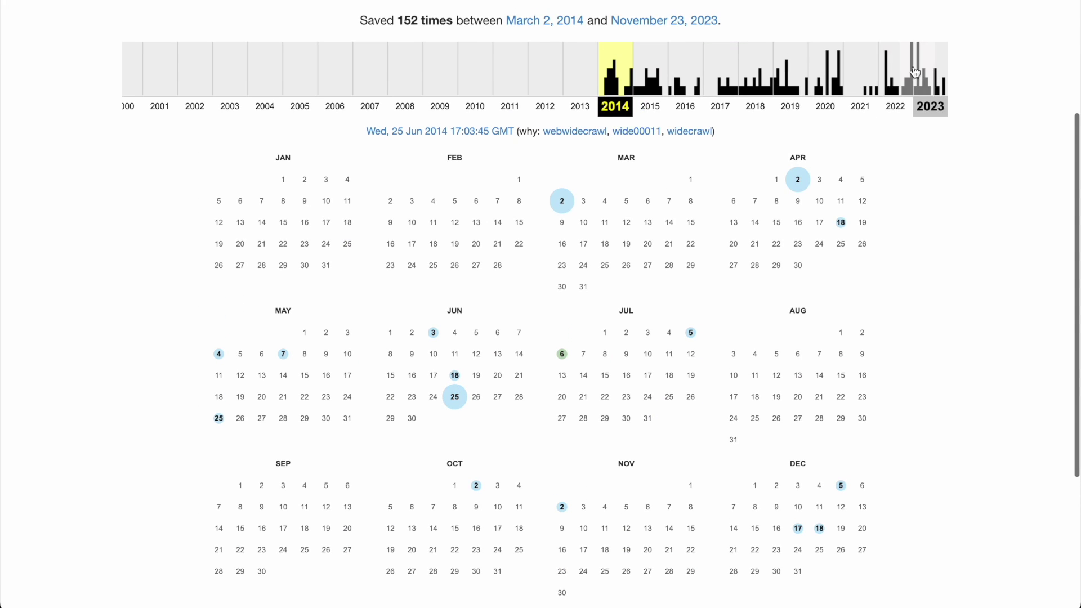
left_click(910, 74)
Open the 19:15:37 capture from 7 December 2022 and scroll through its homepage
scroll(451, 360, "down", 2)
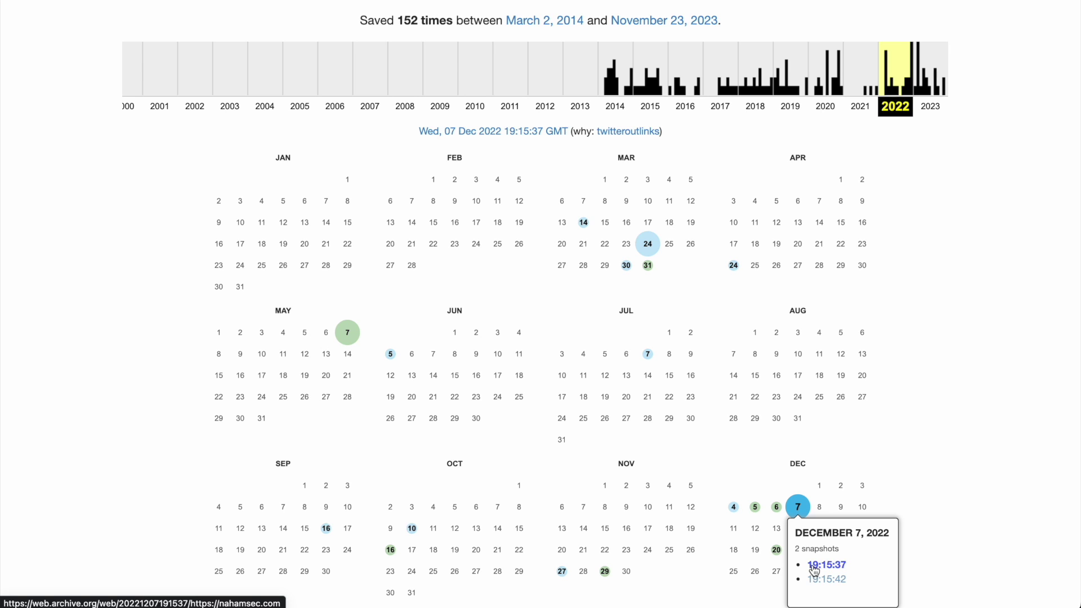
left_click(815, 566)
scroll(420, 257, "down", 15)
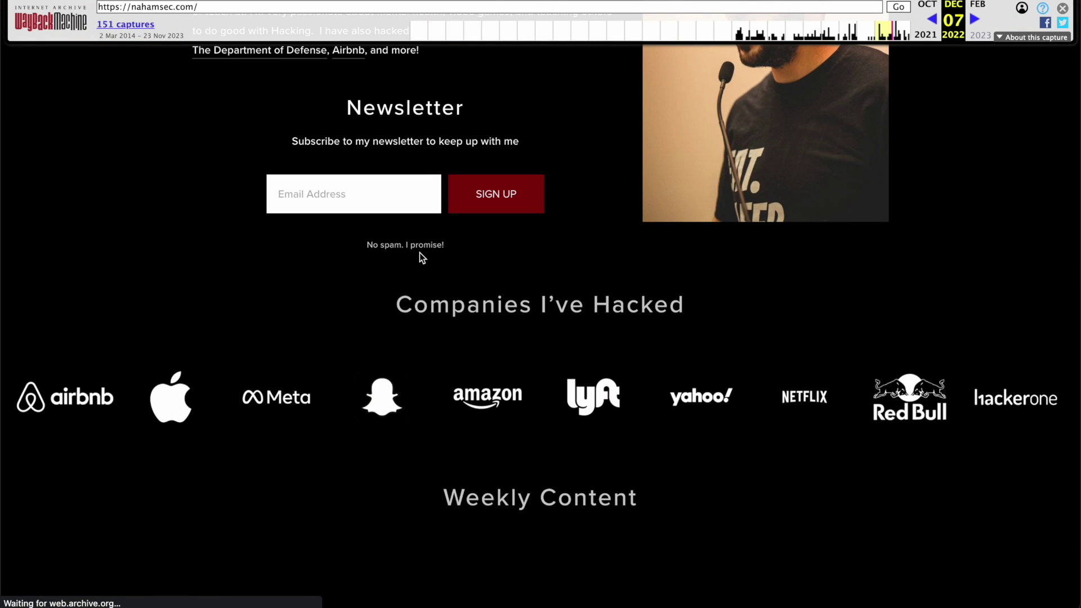
scroll(420, 257, "down", 3)
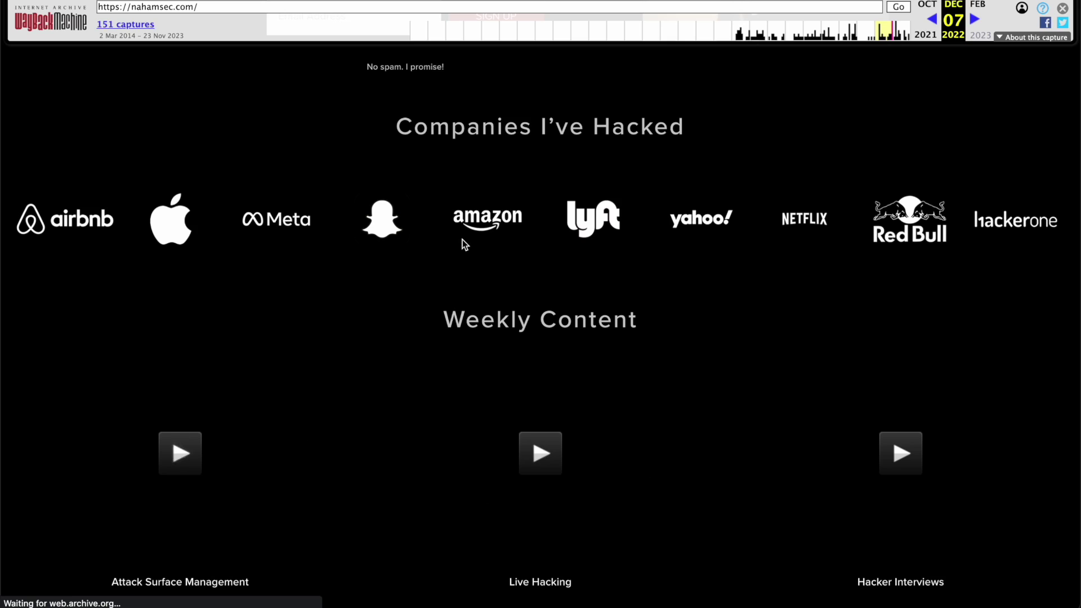
scroll(462, 242, "up", 15)
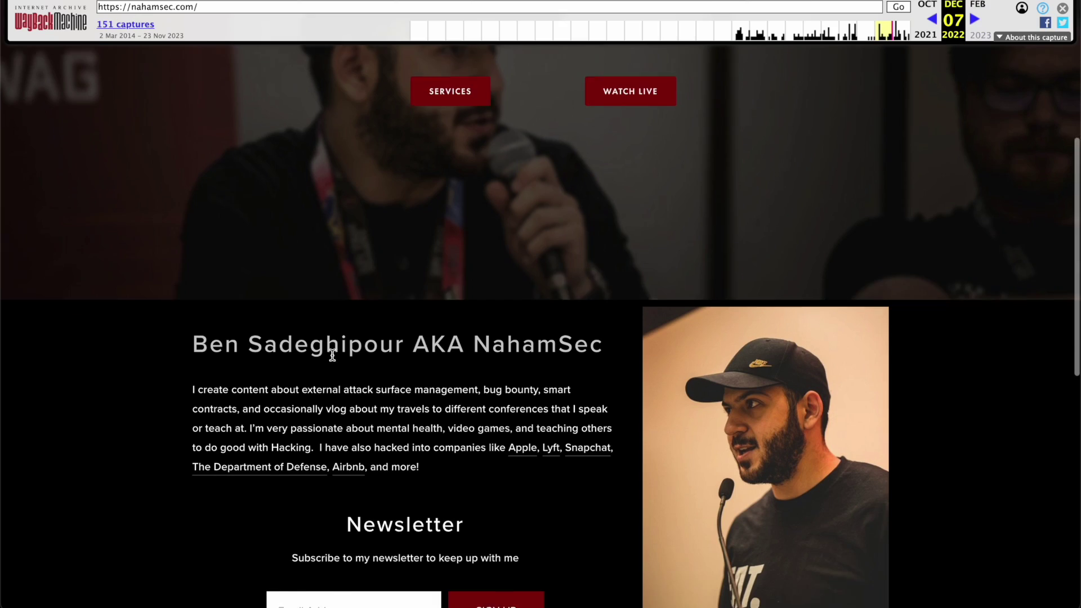
Show the page source of the December 2022 nahamsec.com capture
right_click(327, 375)
left_click(391, 494)
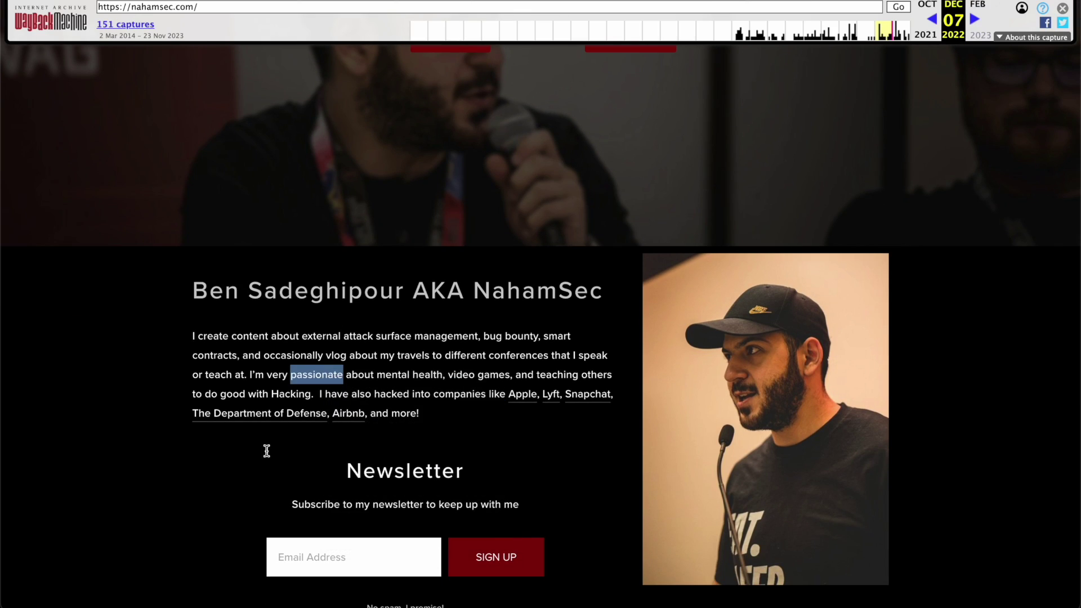
key("super+alt+u")
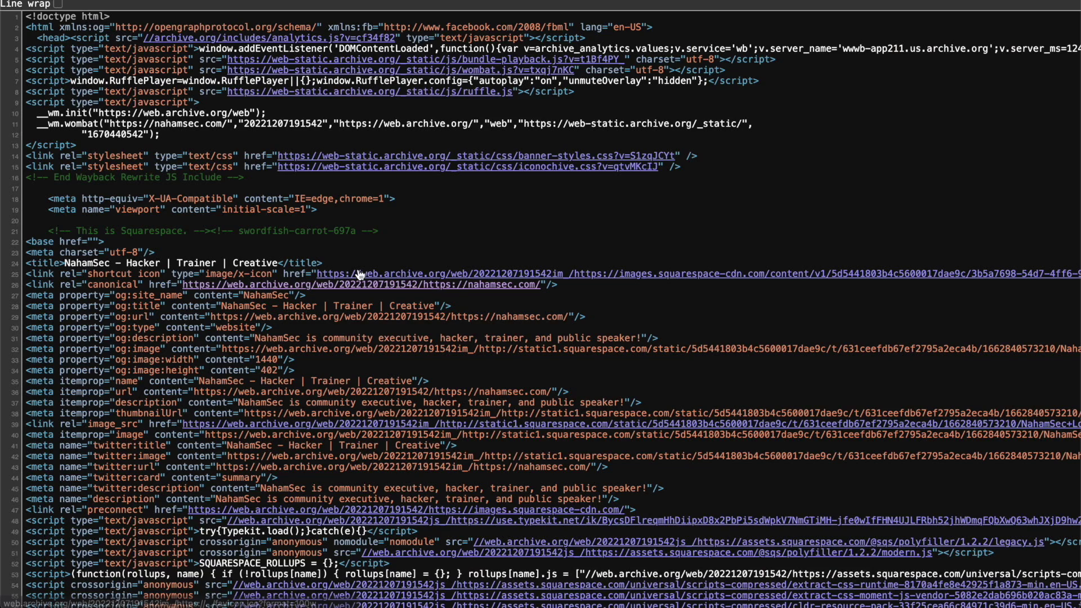
Search the source for '.js' and scroll through the 53 matches
key("super+f")
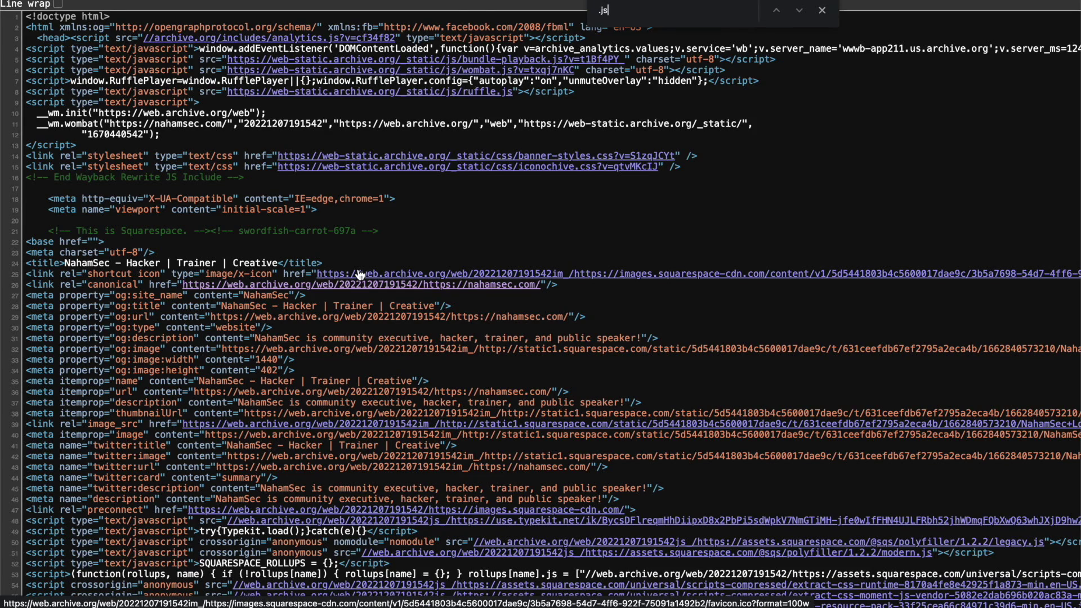
type(".js")
scroll(359, 275, "down", 20)
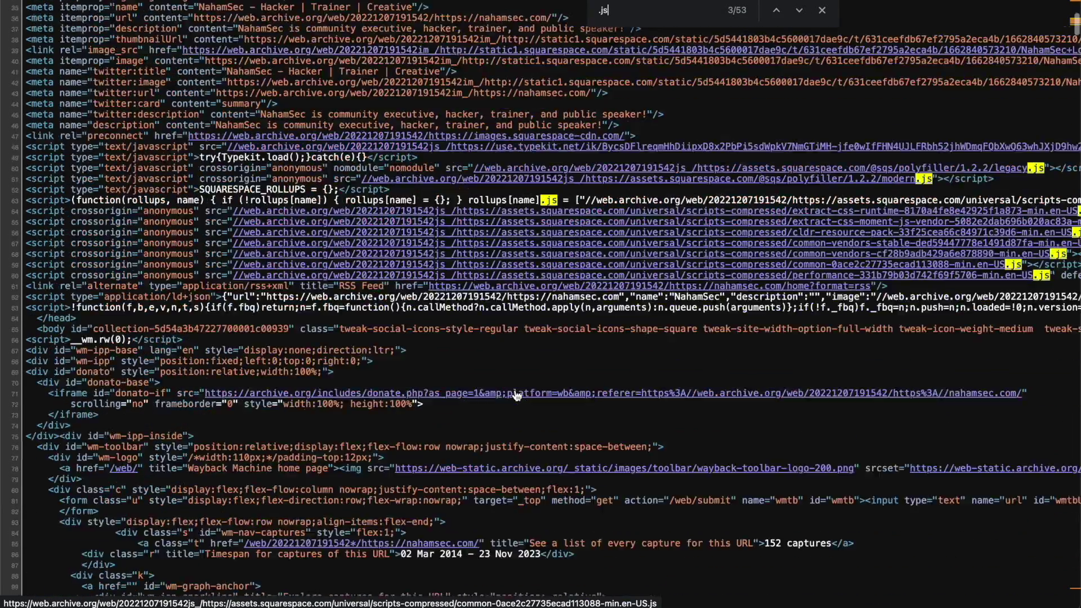
scroll(517, 395, "down", 2)
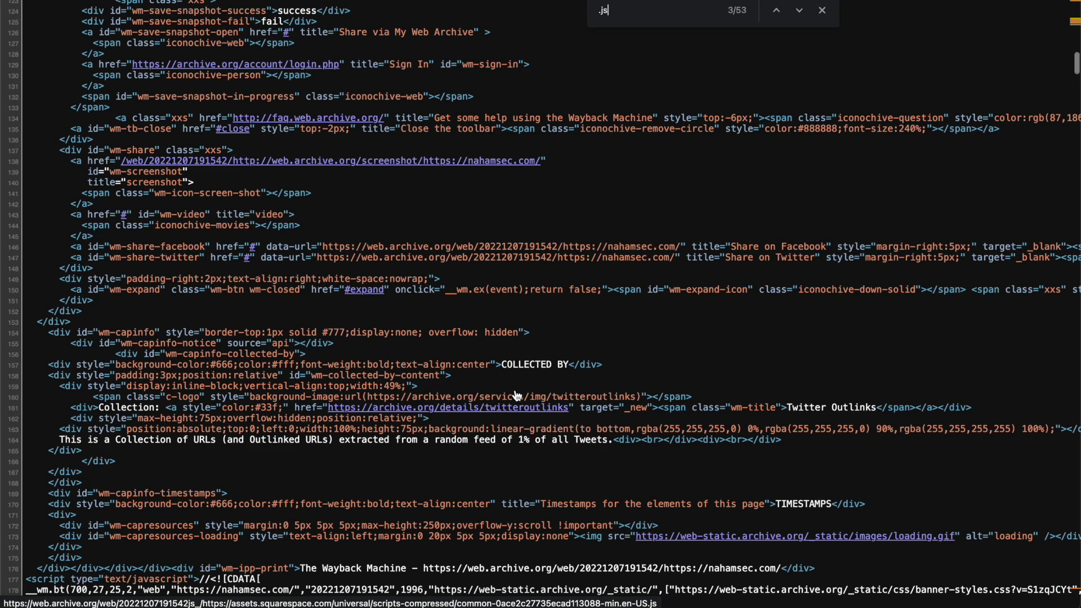
scroll(517, 395, "down", 20)
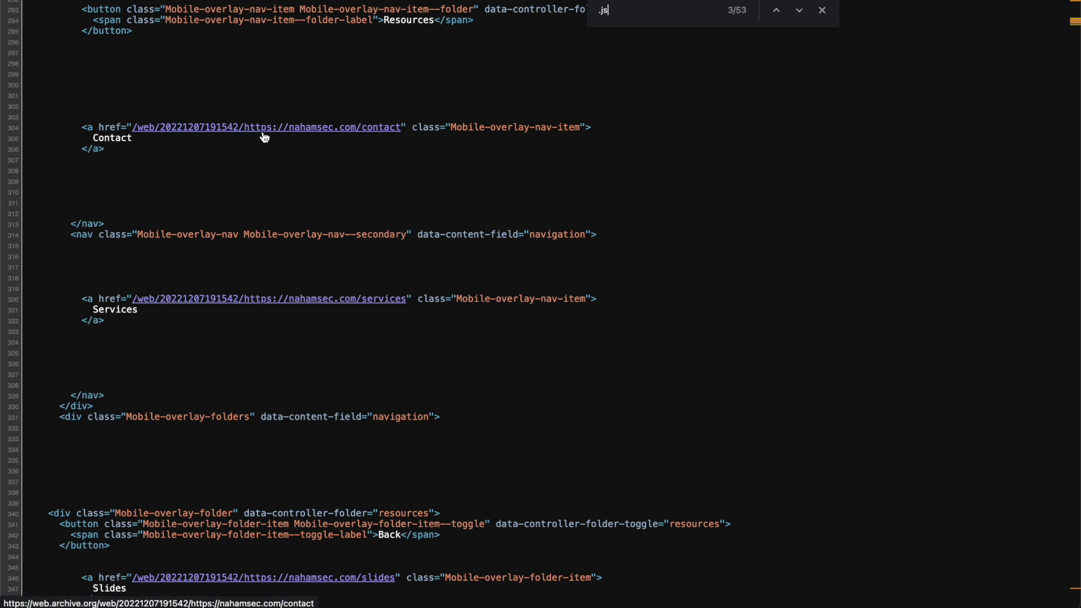
scroll(265, 137, "down", 5)
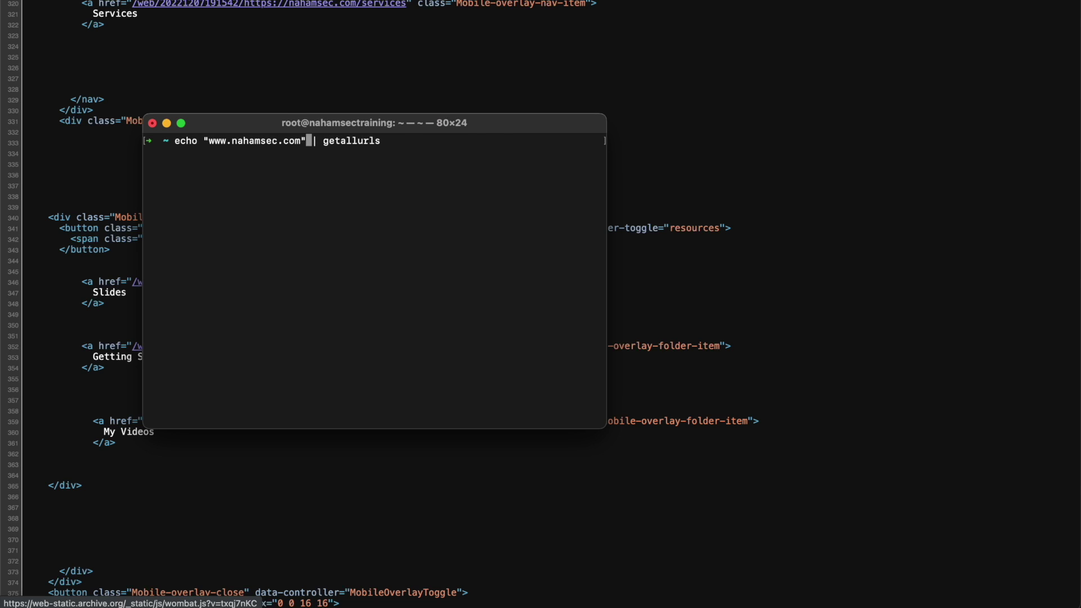
Enlarge the terminal text and review nahamsec.com's archived URLs, including the xspa wp-json oembed link
scroll(349, 135, "up", 1)
scroll(338, 133, "down", 1)
key("super+plus")
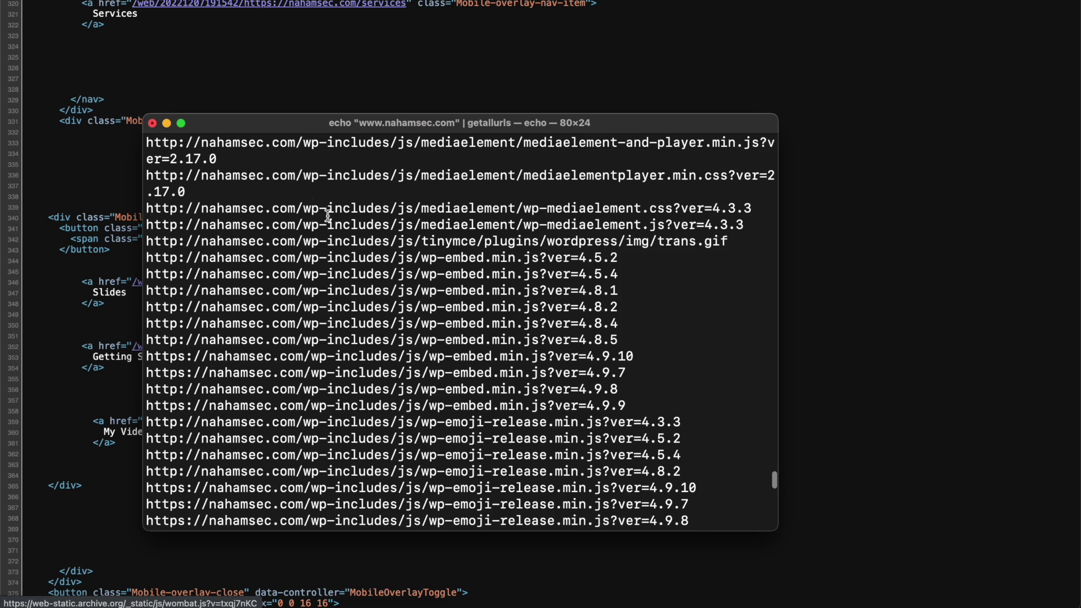
scroll(327, 216, "down", 10)
triple_click(318, 504)
left_click(318, 503)
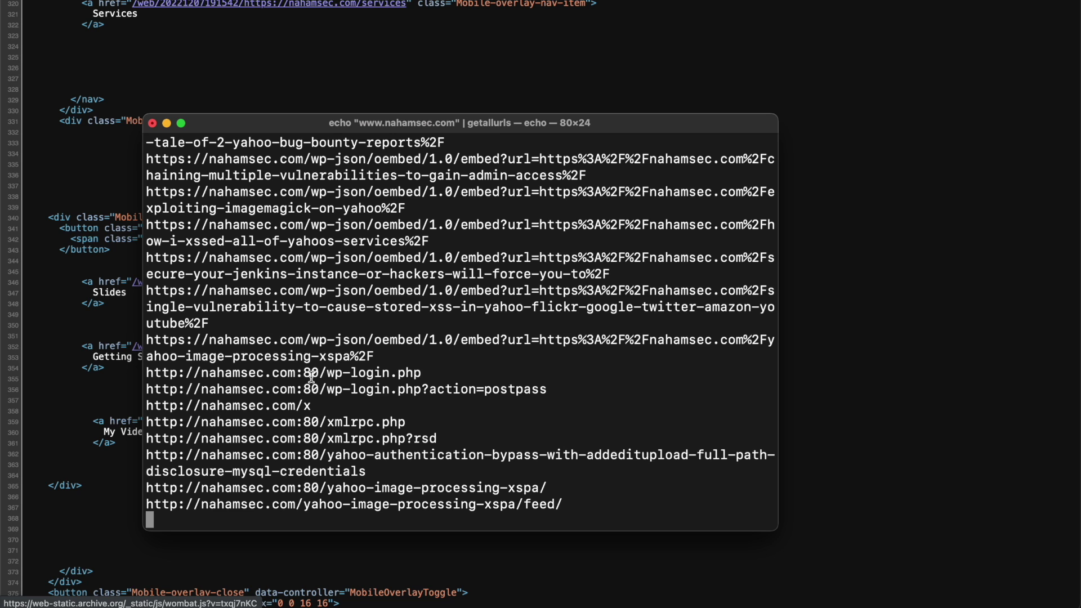
triple_click(304, 344)
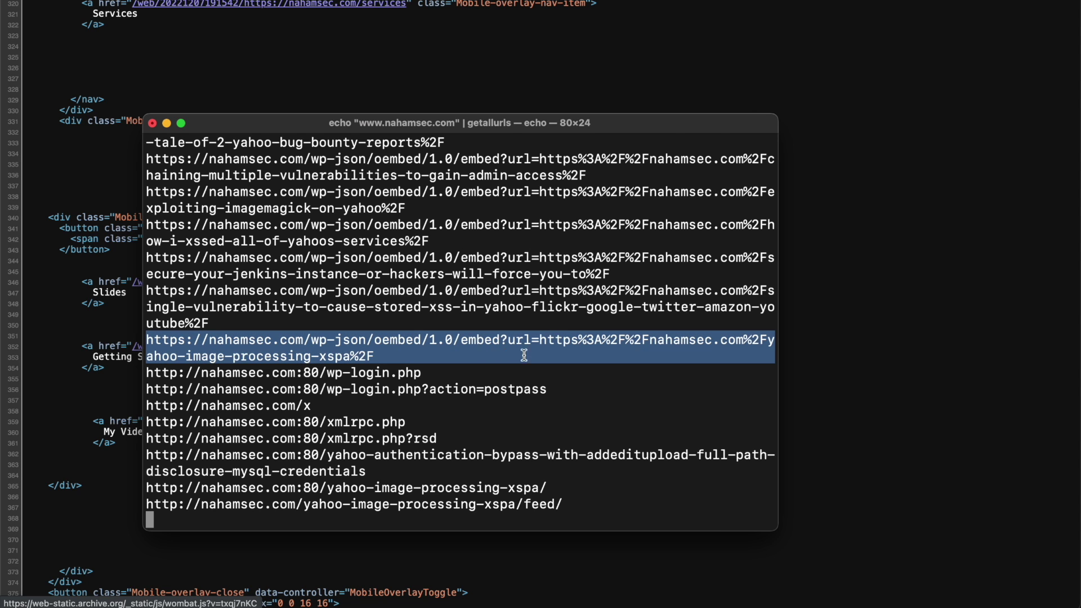
scroll(471, 273, "up", 4)
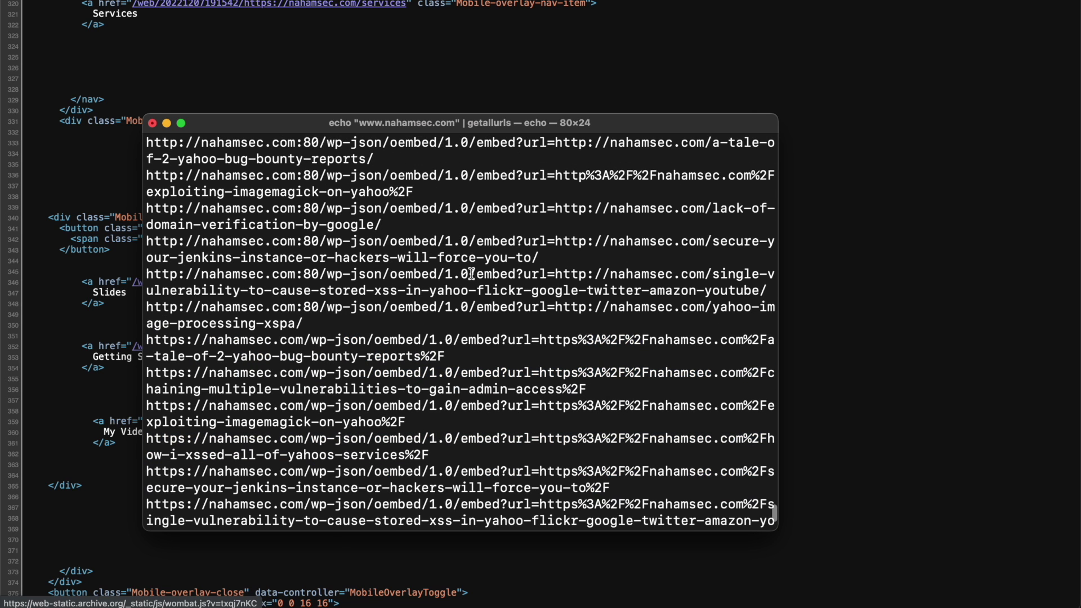
scroll(391, 299, "up", 15)
scroll(392, 299, "down", 20)
scroll(391, 299, "up", 20)
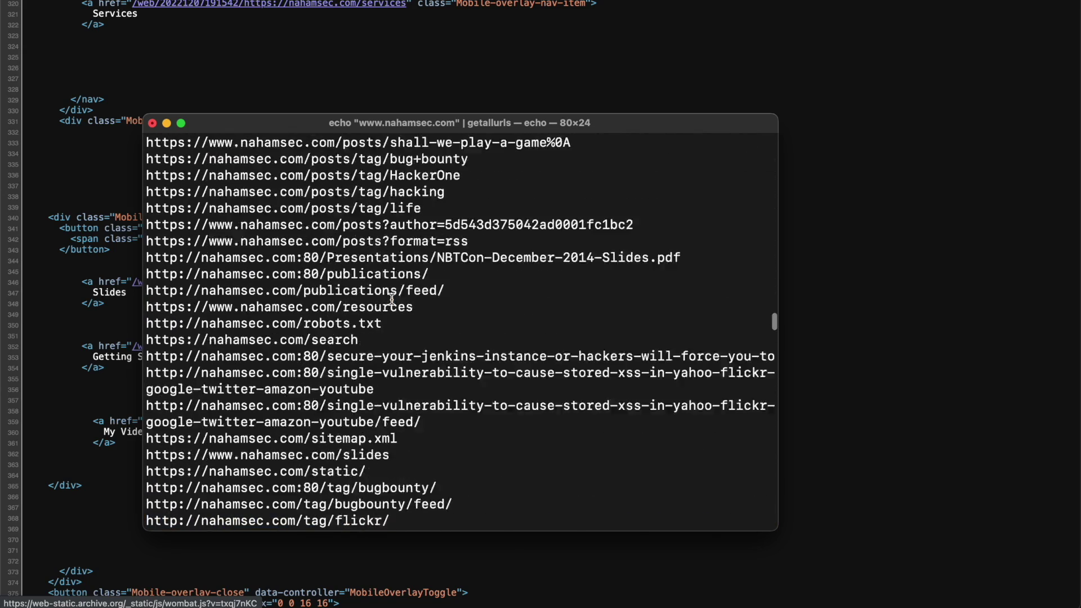
scroll(392, 299, "up", 1)
scroll(391, 298, "up", 15)
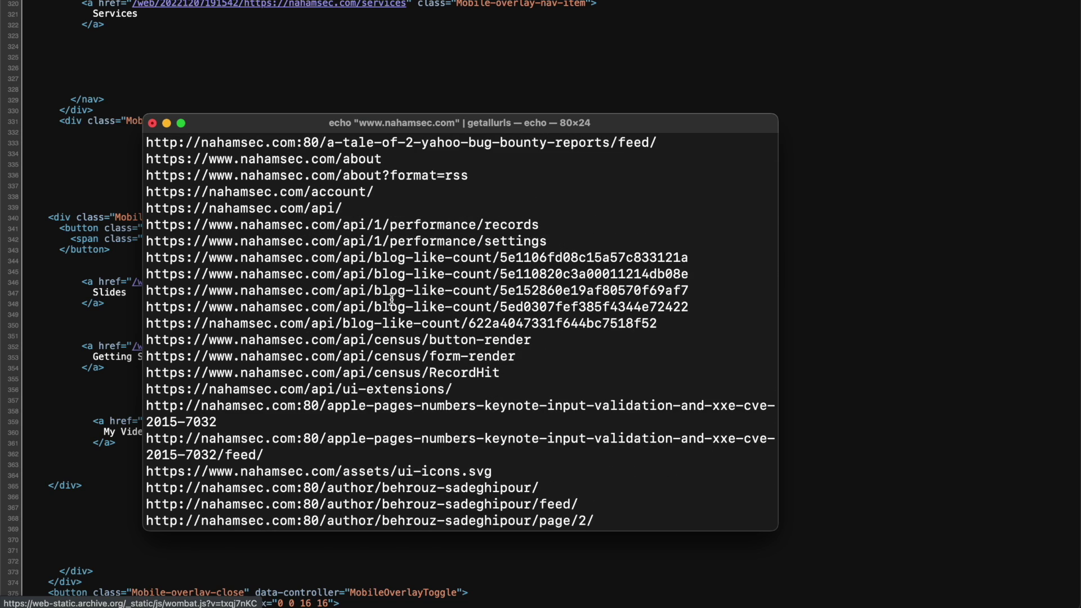
scroll(391, 299, "up", 15)
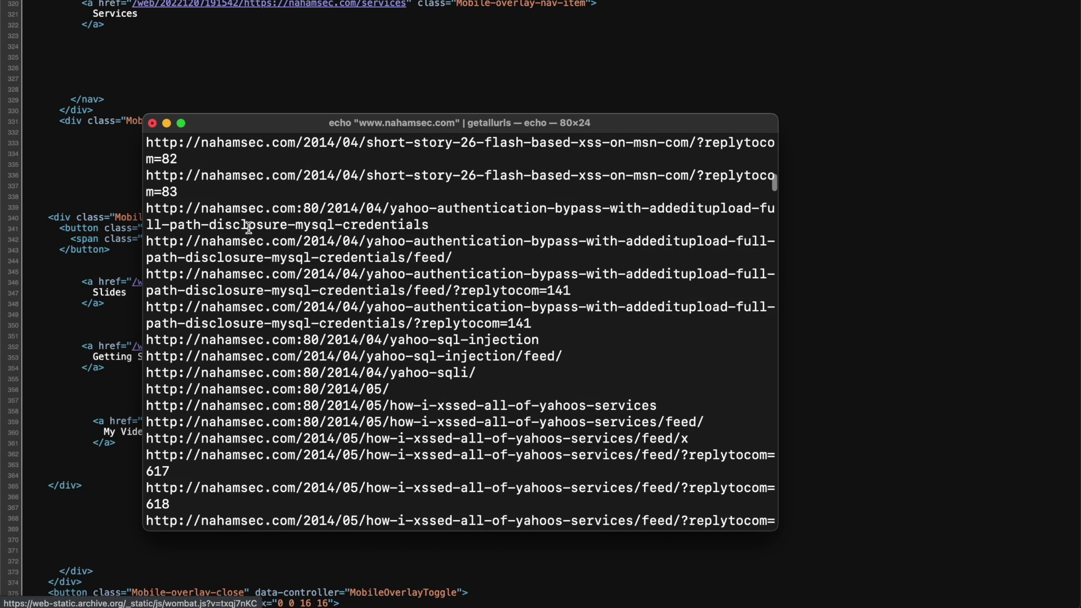
key("ctrl+z")
key("Up")
key("ctrl+l")
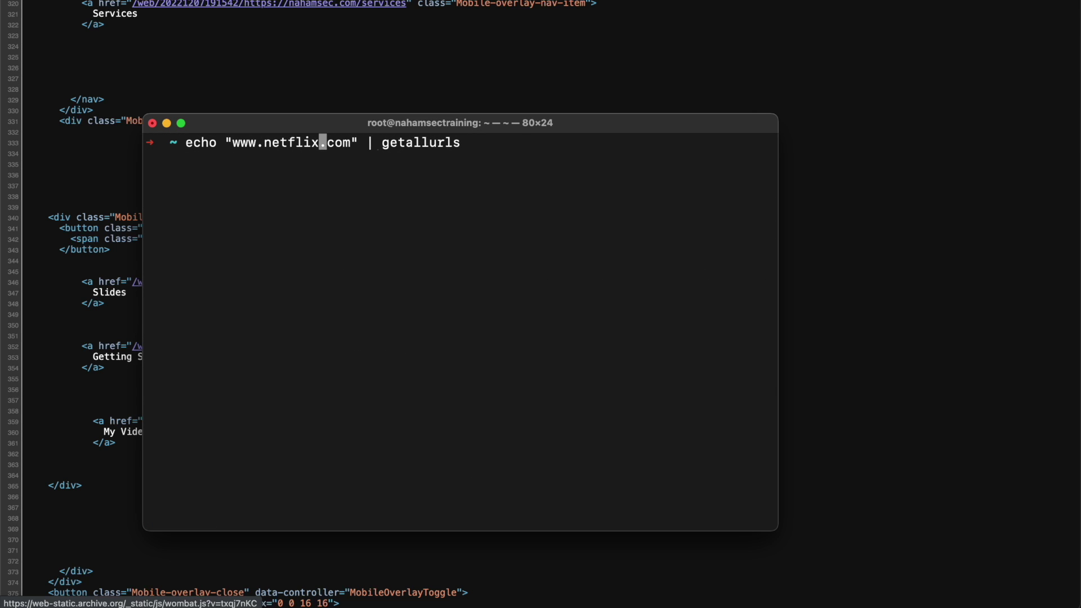
key("Return")
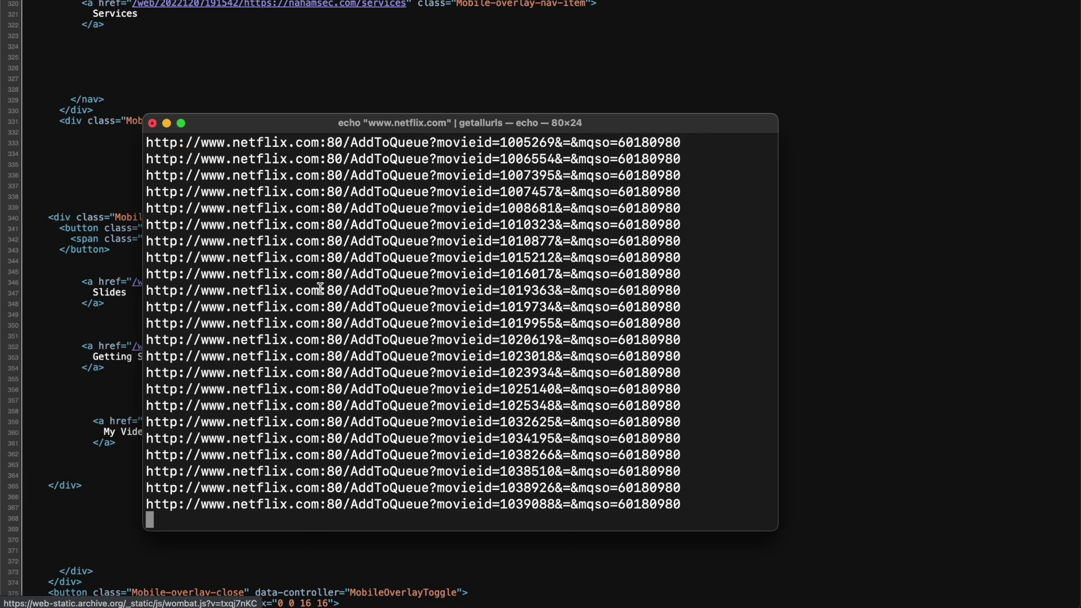
Look through netflix.com's archived URLs, selecting the agid=3082 AltGenre line
scroll(245, 296, "up", 15)
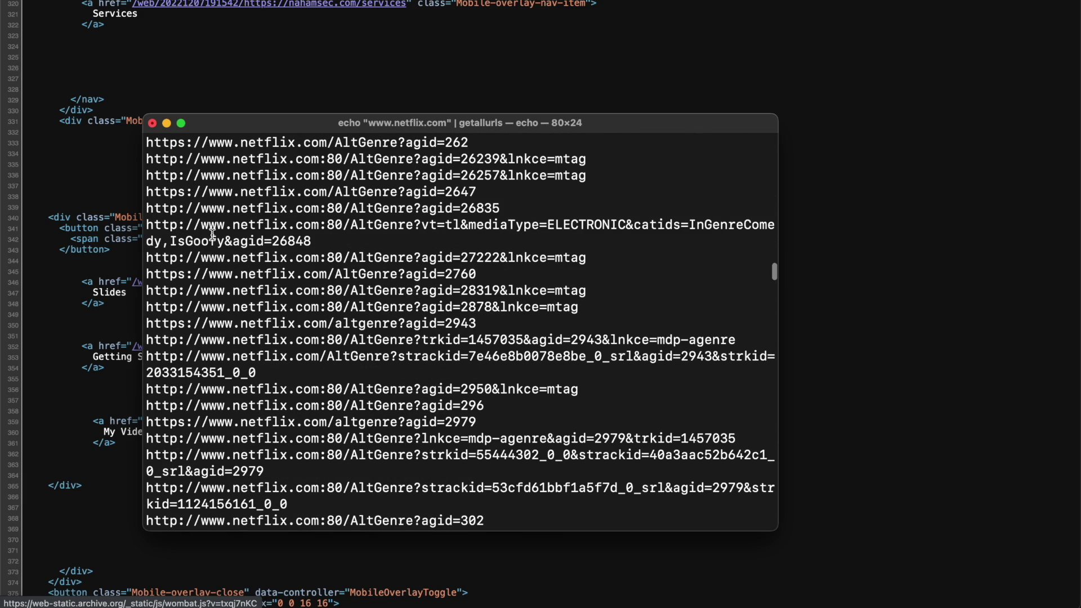
scroll(394, 321, "down", 5)
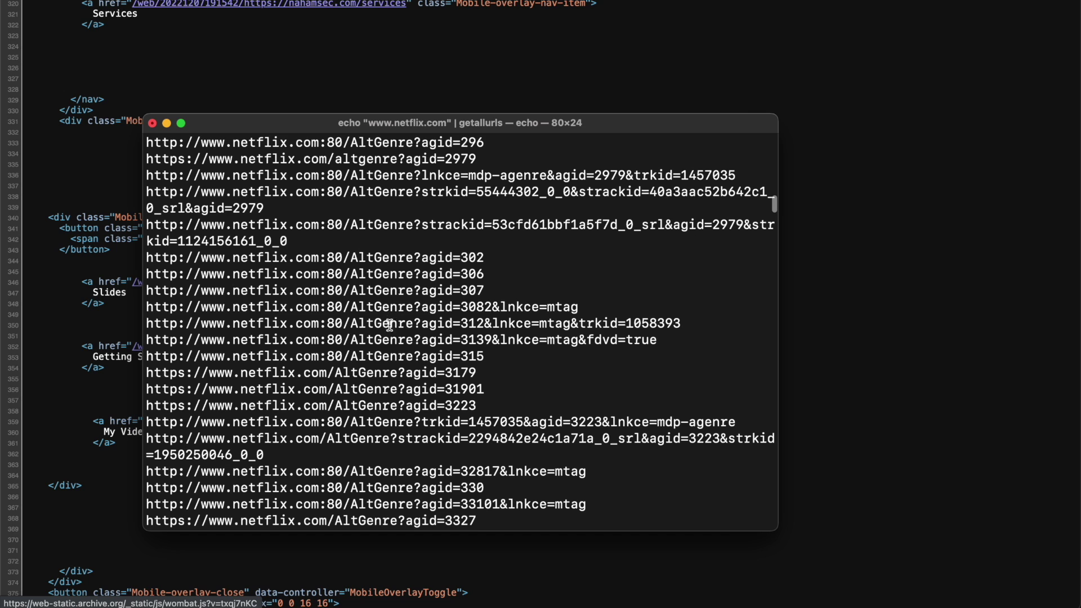
triple_click(390, 310)
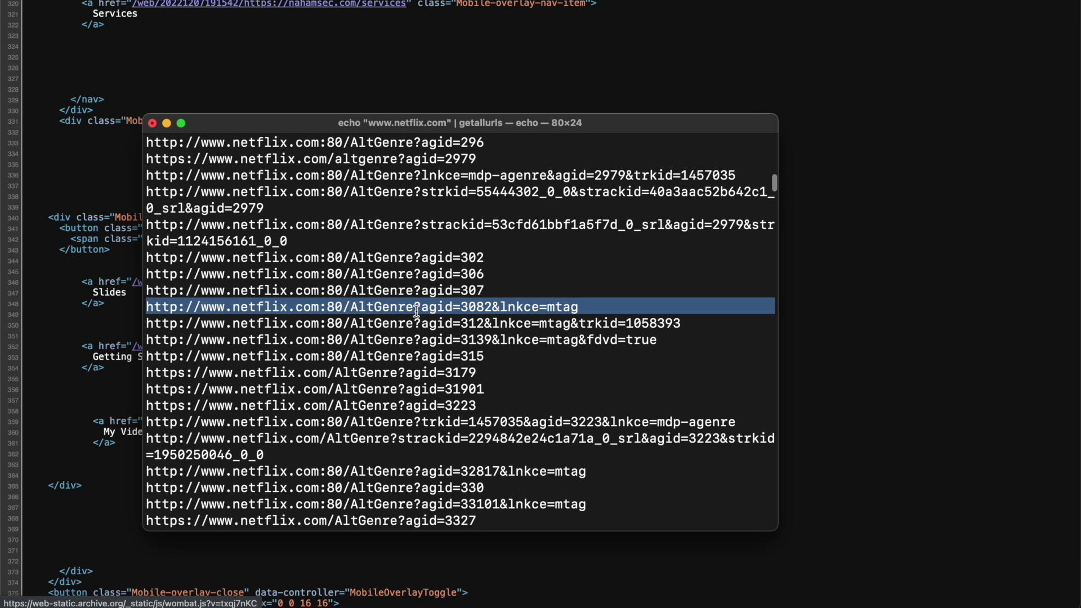
scroll(417, 311, "down", 20)
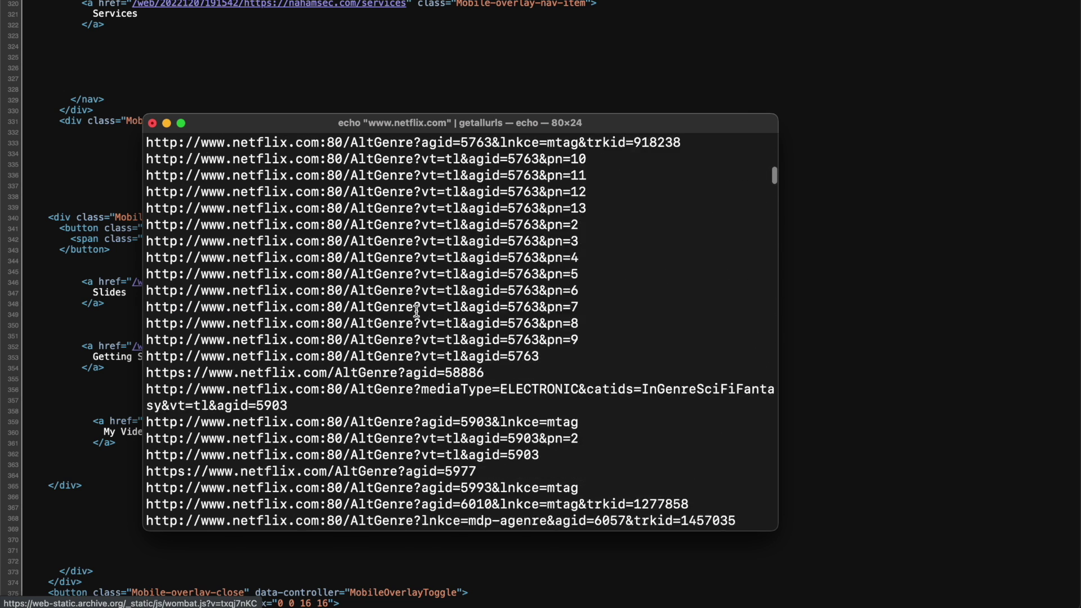
scroll(460, 326, "up", 10)
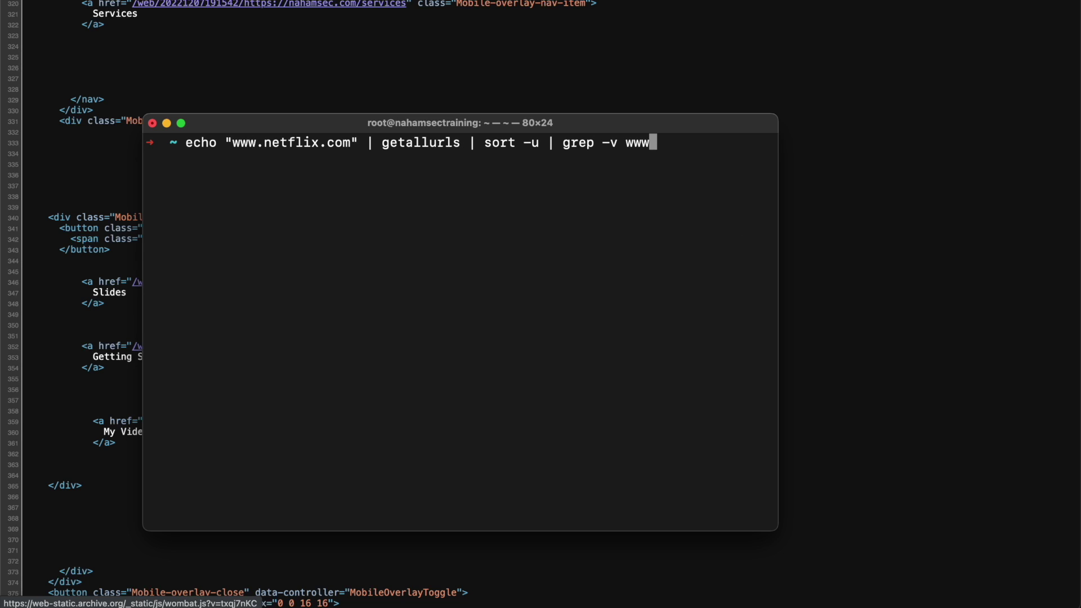
Run the sort -u | grep -v www pipeline, review the filtered list and start a find
key("Return")
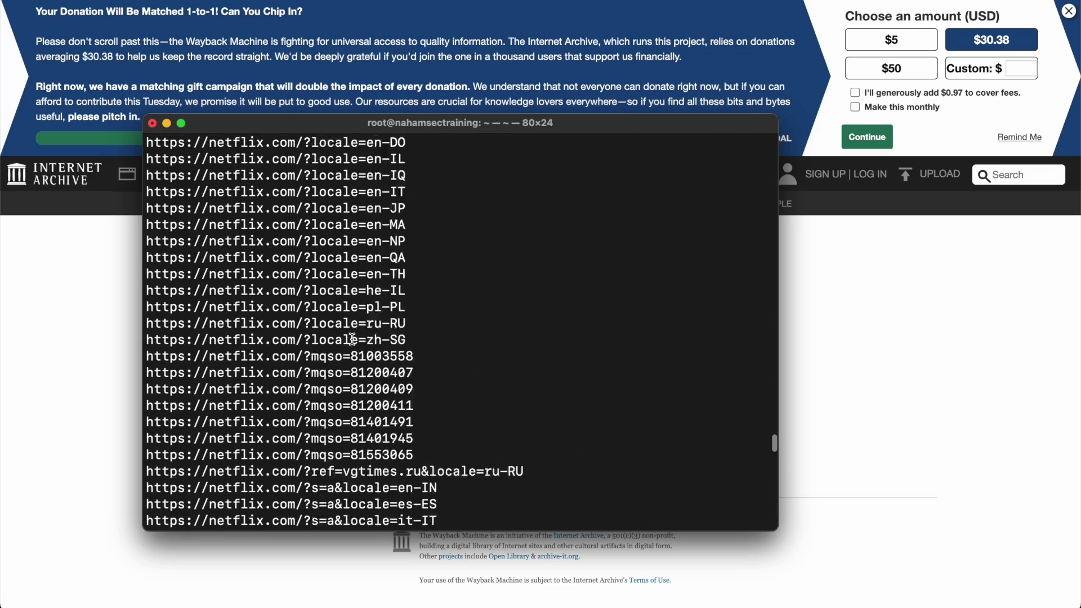
scroll(353, 284, "up", 10)
scroll(353, 284, "down", 8)
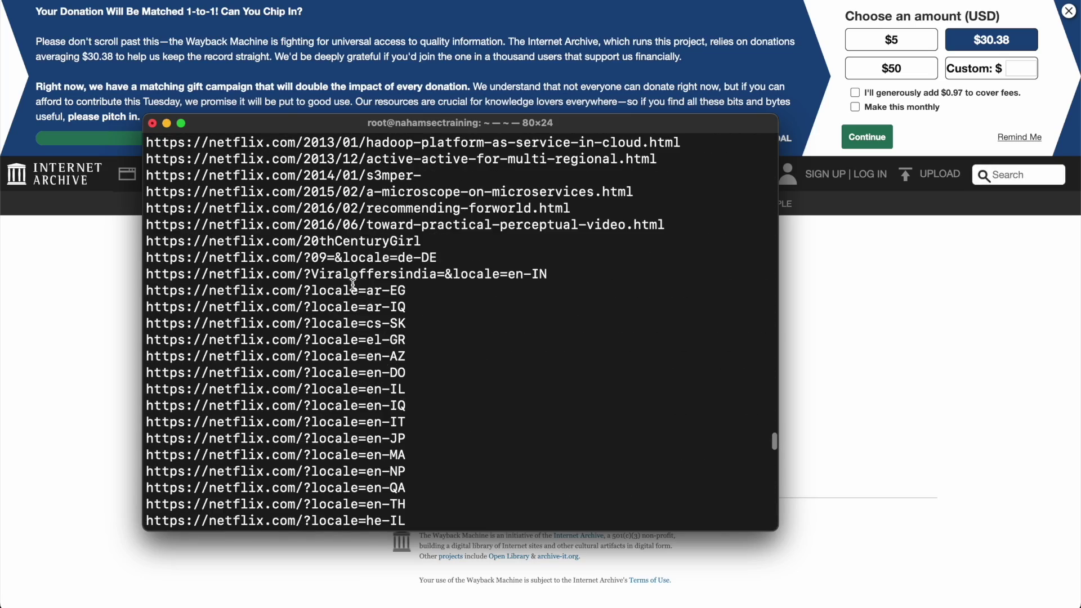
key("super+f")
Search the output for api and step through the api/signup/acceptcookies matches
type("api/")
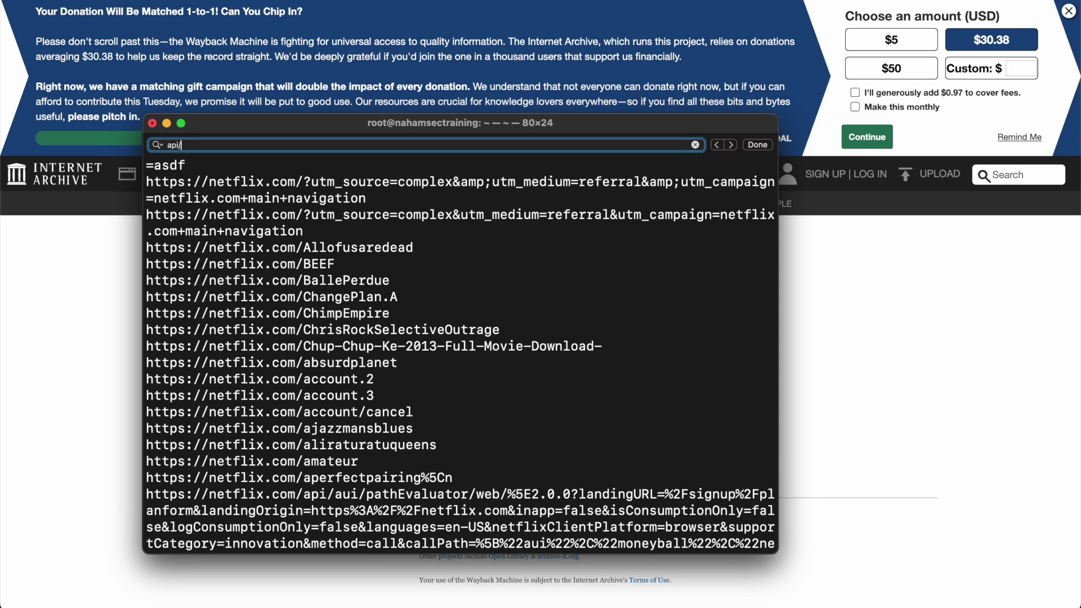
key("Return")
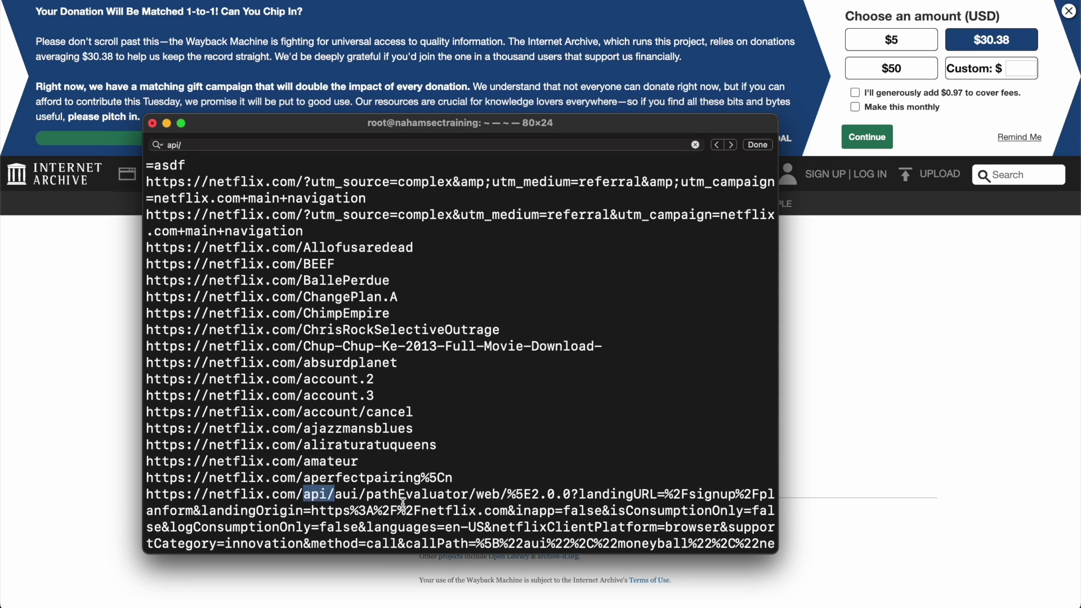
key("Return")
triple_click(349, 367)
key("Return")
key("super+f")
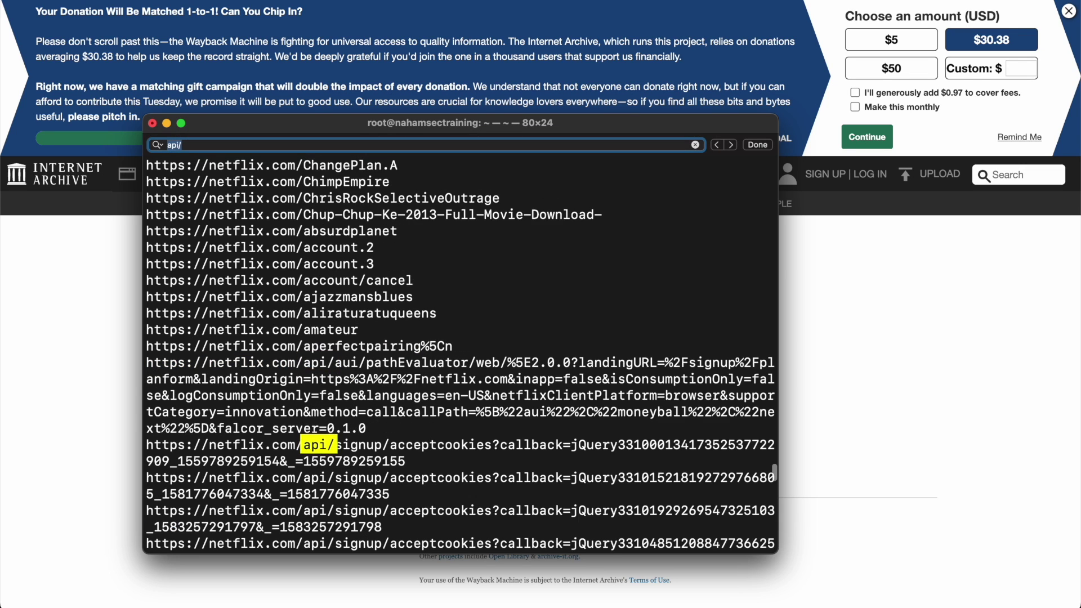
scroll(398, 495, "down", 15)
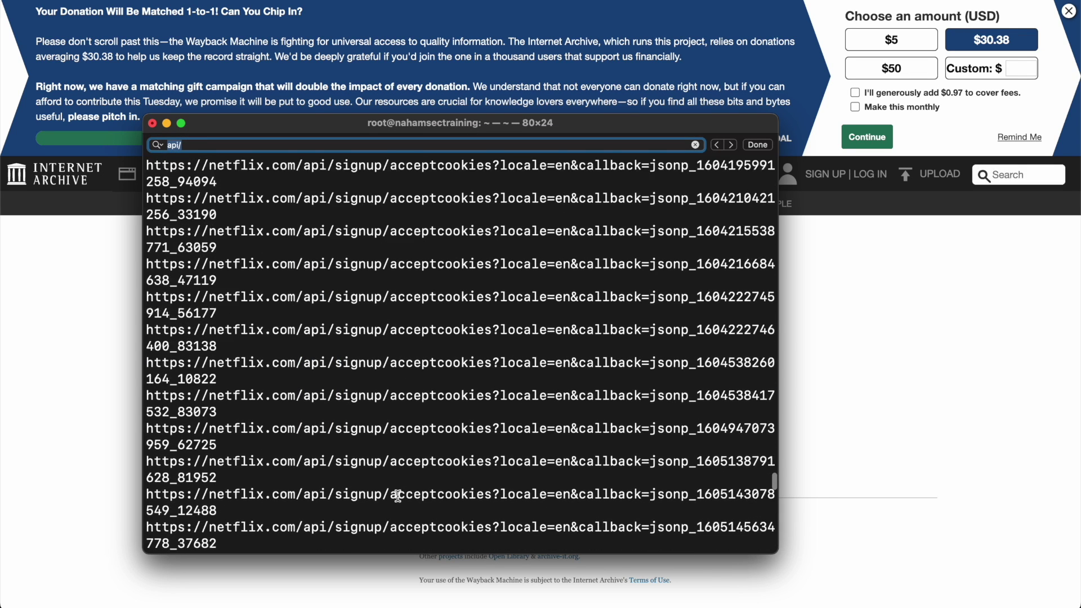
scroll(398, 495, "down", 5)
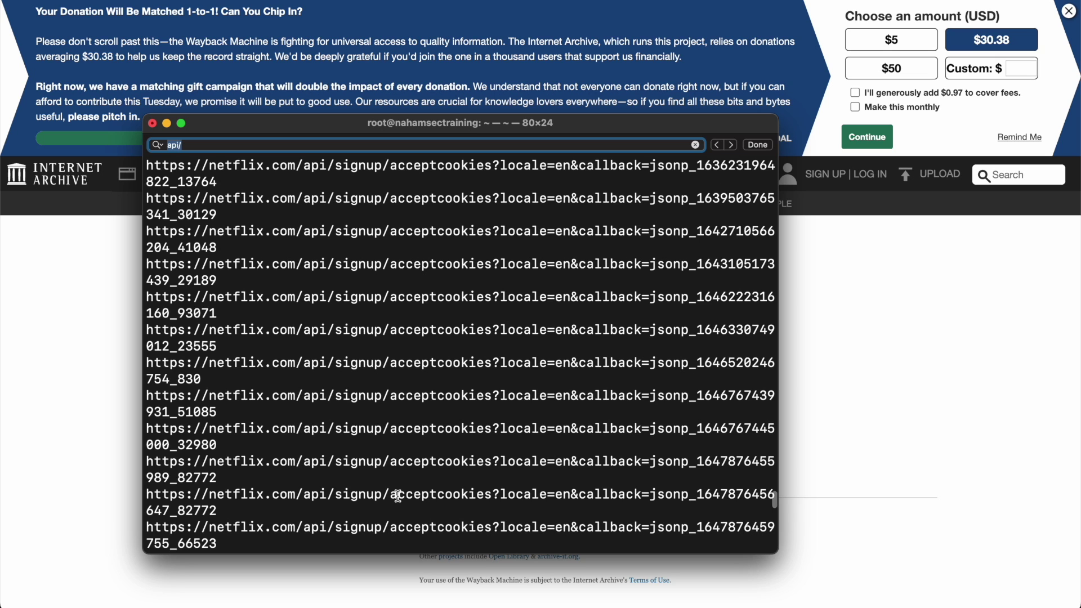
scroll(398, 495, "down", 3)
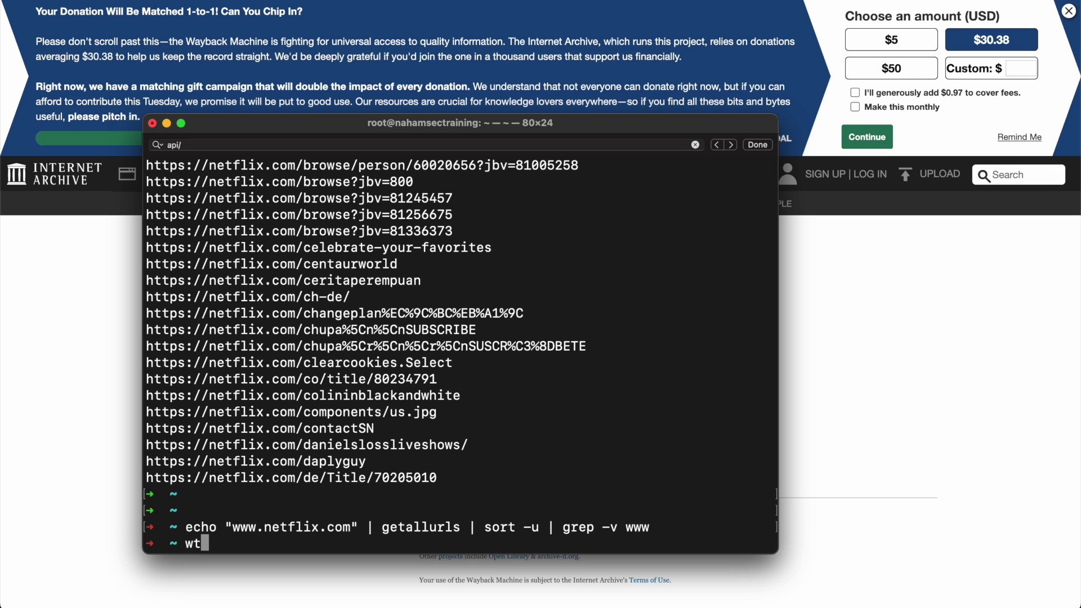
key("BackSpace")
key("BackSpace")
type("aybackurls")
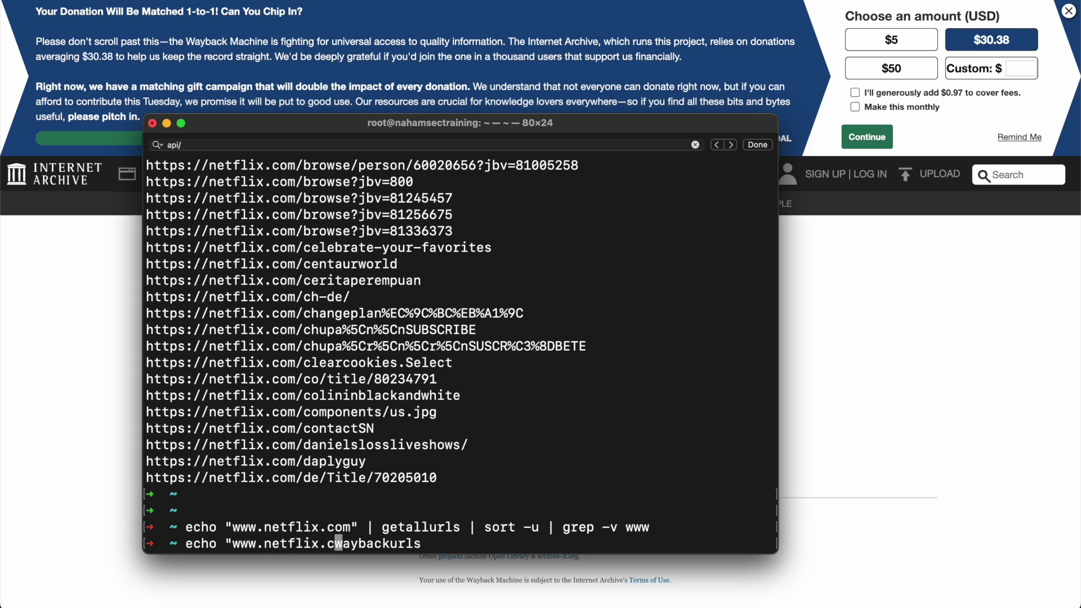
type("|")
key("Return")
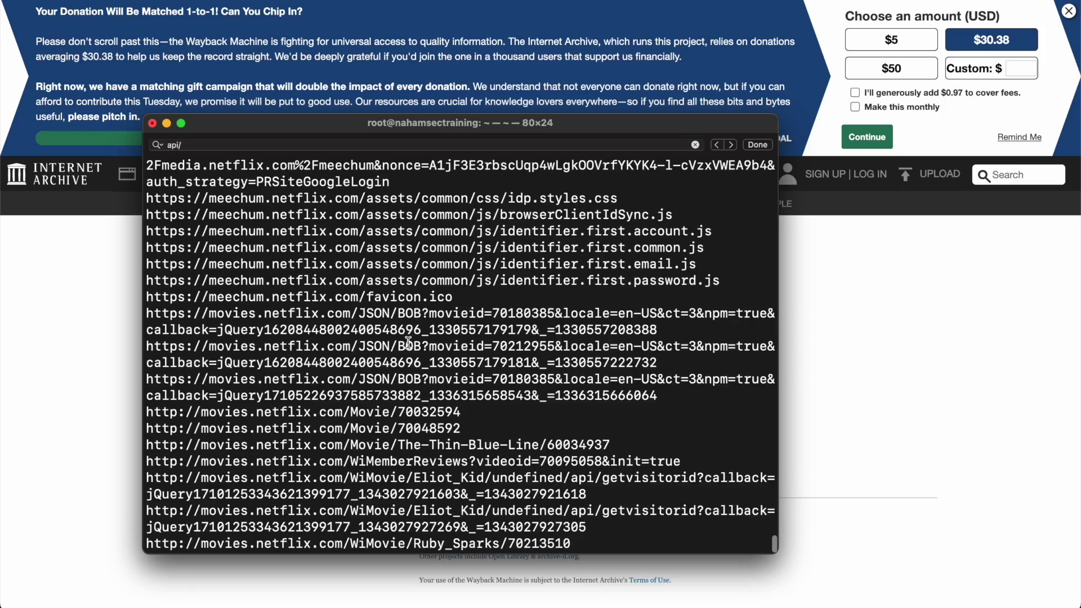
scroll(408, 342, "up", 10)
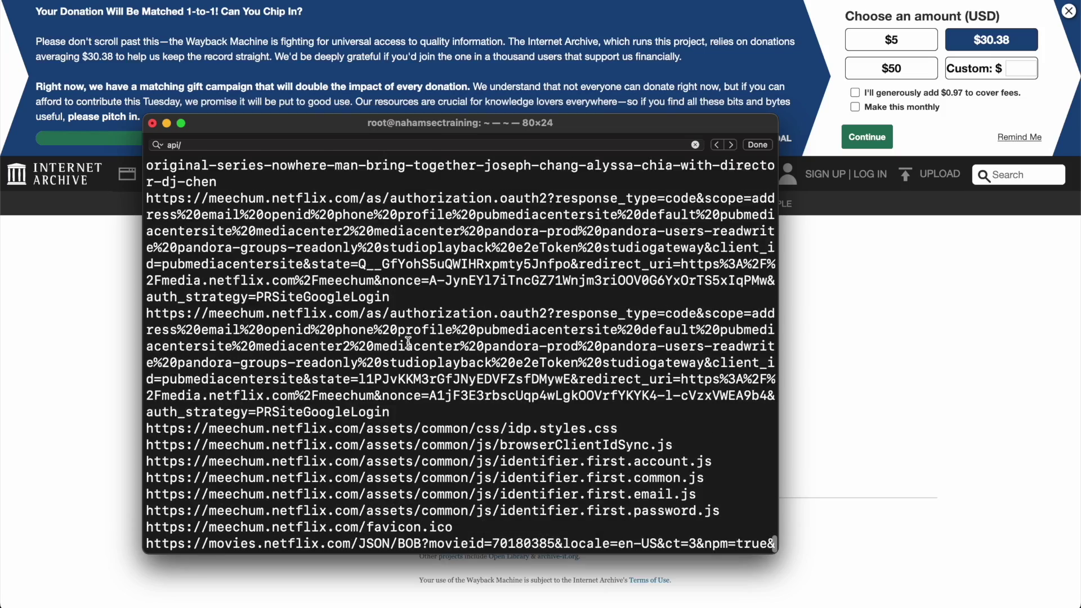
scroll(409, 342, "up", 15)
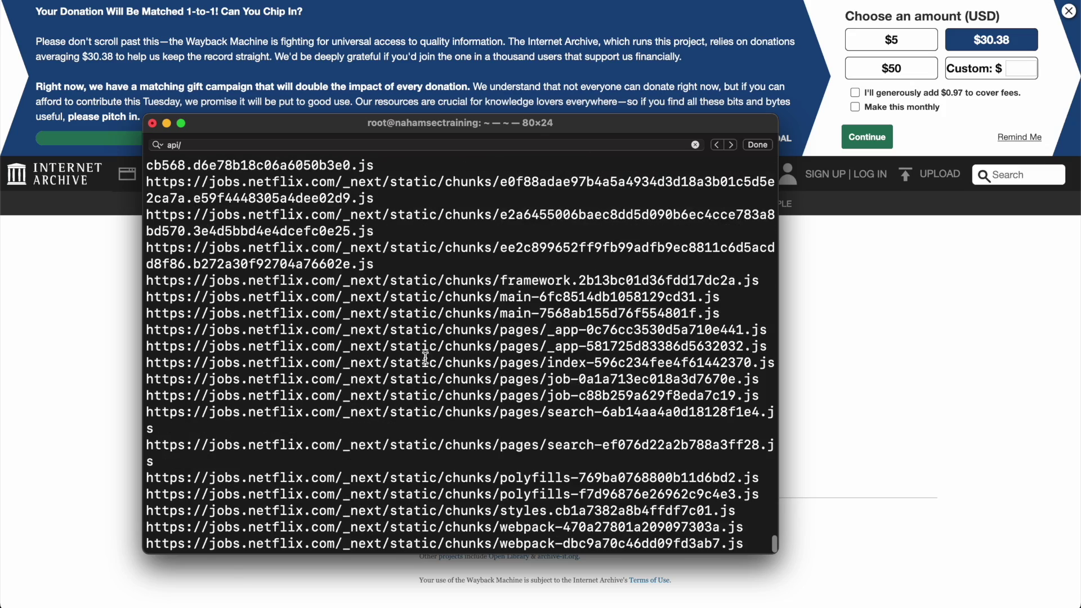
scroll(461, 338, "up", 10)
scroll(461, 338, "up", 15)
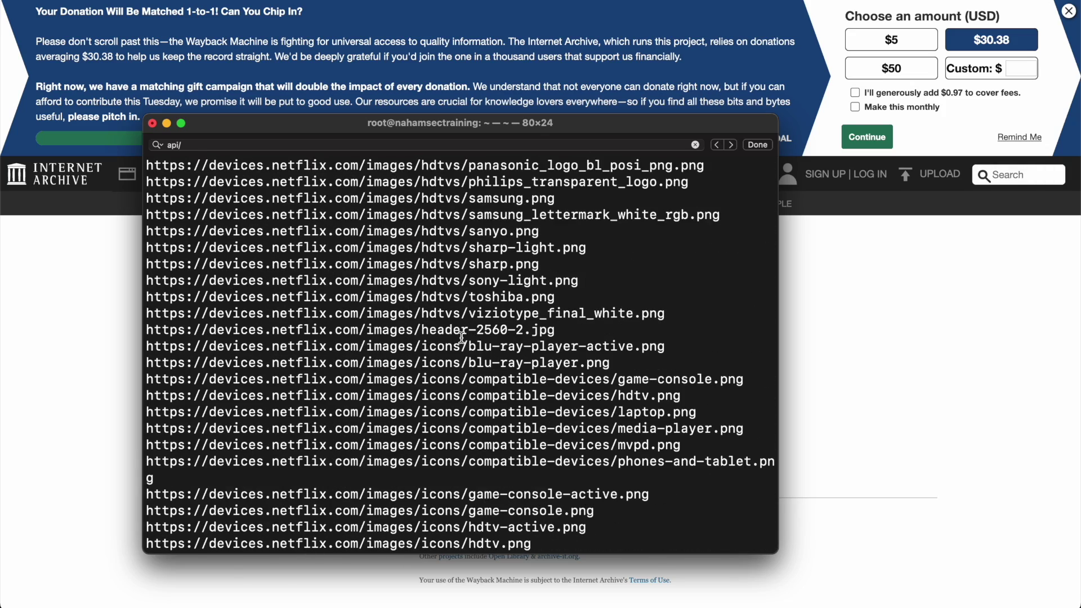
scroll(462, 338, "up", 10)
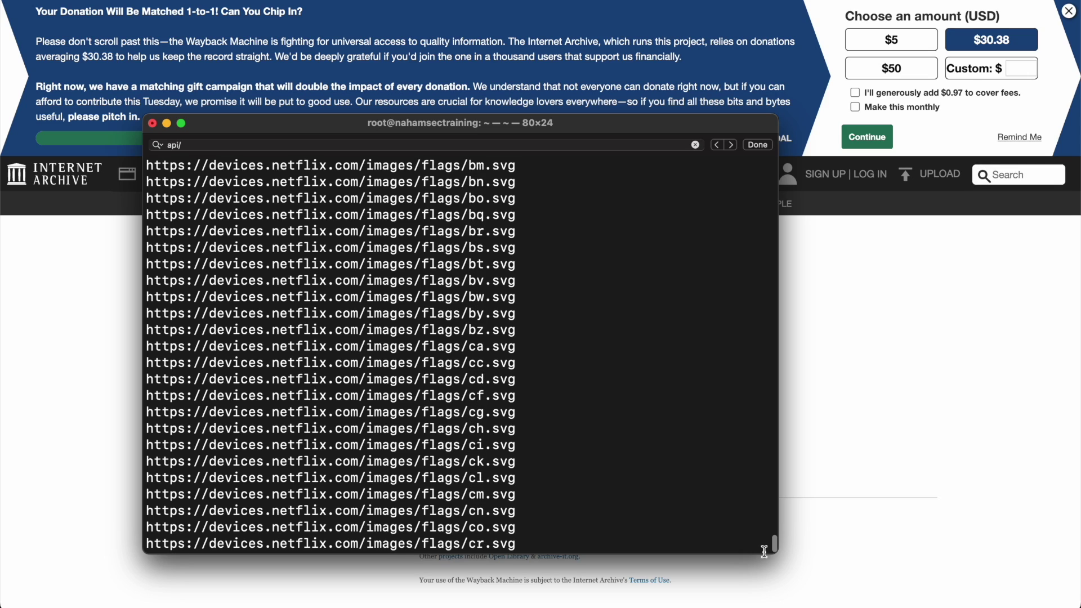
left_click_drag(771, 543, 774, 471)
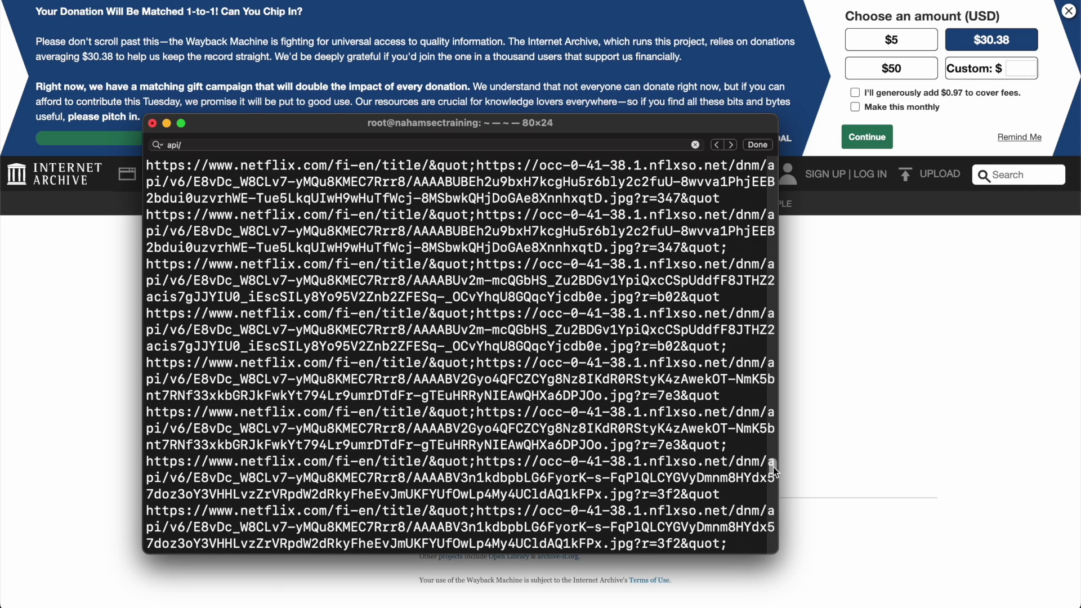
key("Up")
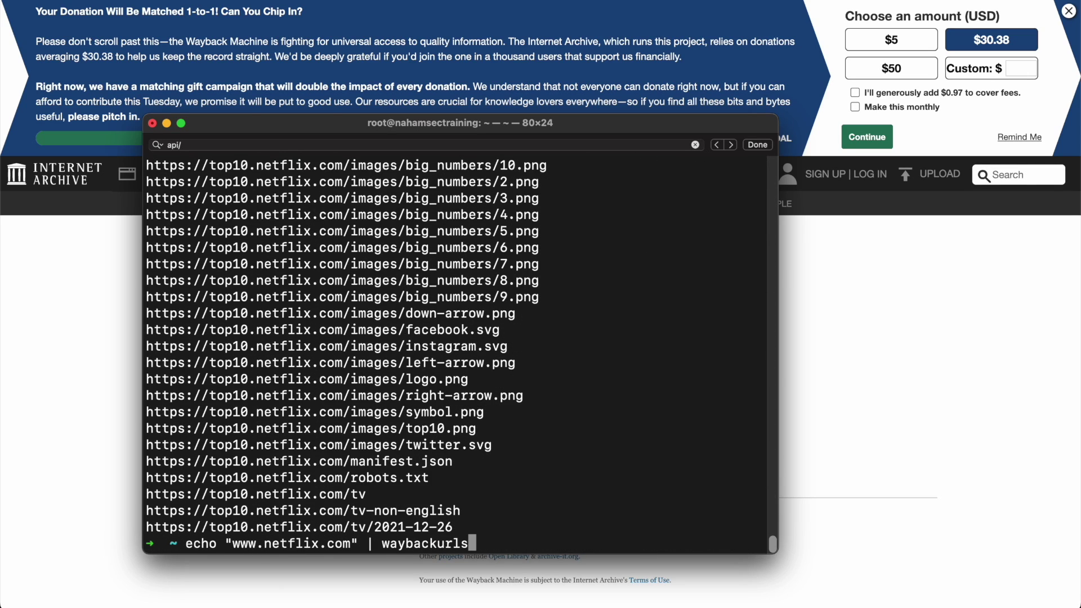
double_click(248, 537)
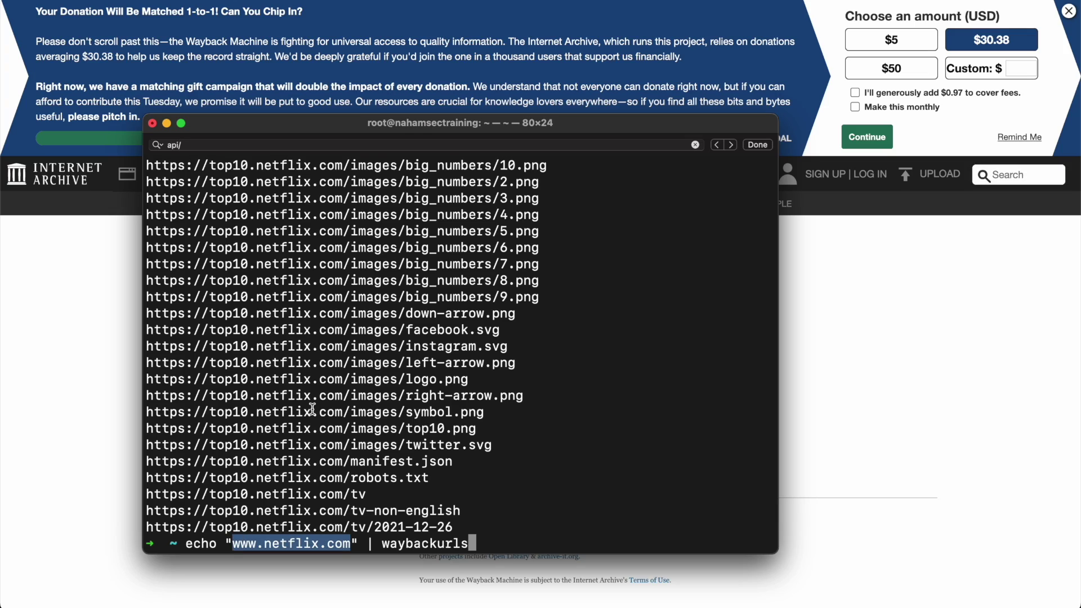
key("Return")
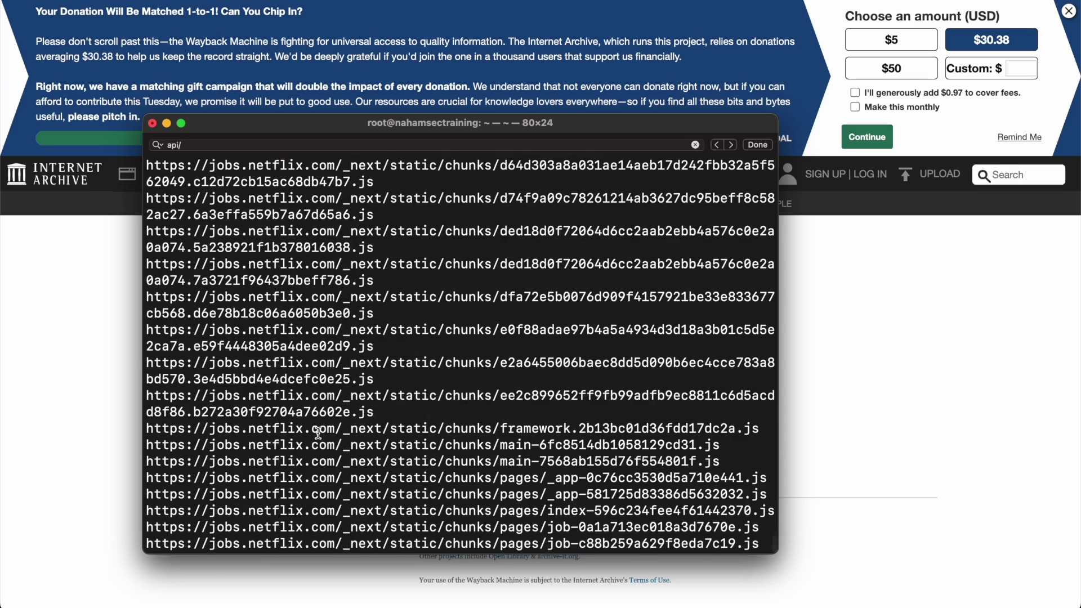
scroll(319, 433, "up", 3)
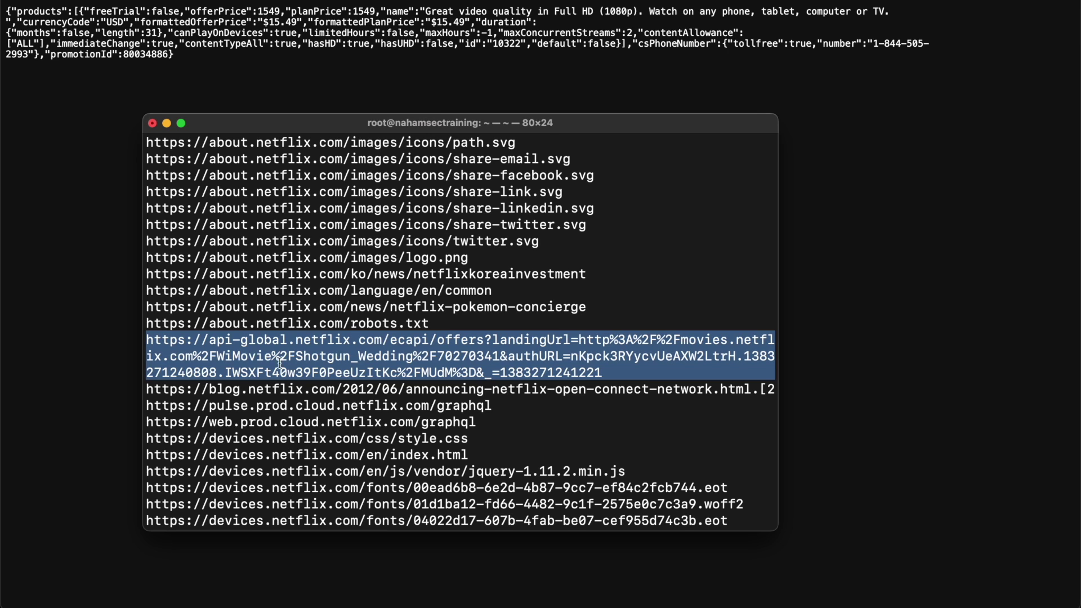
Highlight the ecapi/offers path in the wrapped api-global.netflix.com URL in the terminal output
left_click(235, 344)
left_click_drag(390, 340, 469, 343)
mouse_move(580, 344)
left_mouse_down()
mouse_move(580, 369)
mouse_move(580, 358)
left_mouse_up()
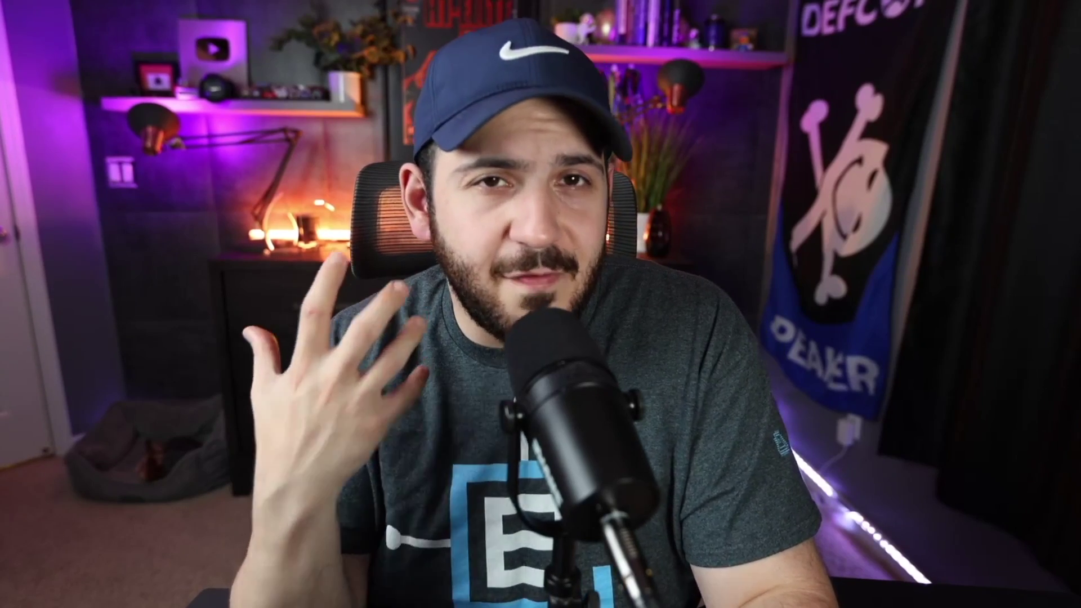